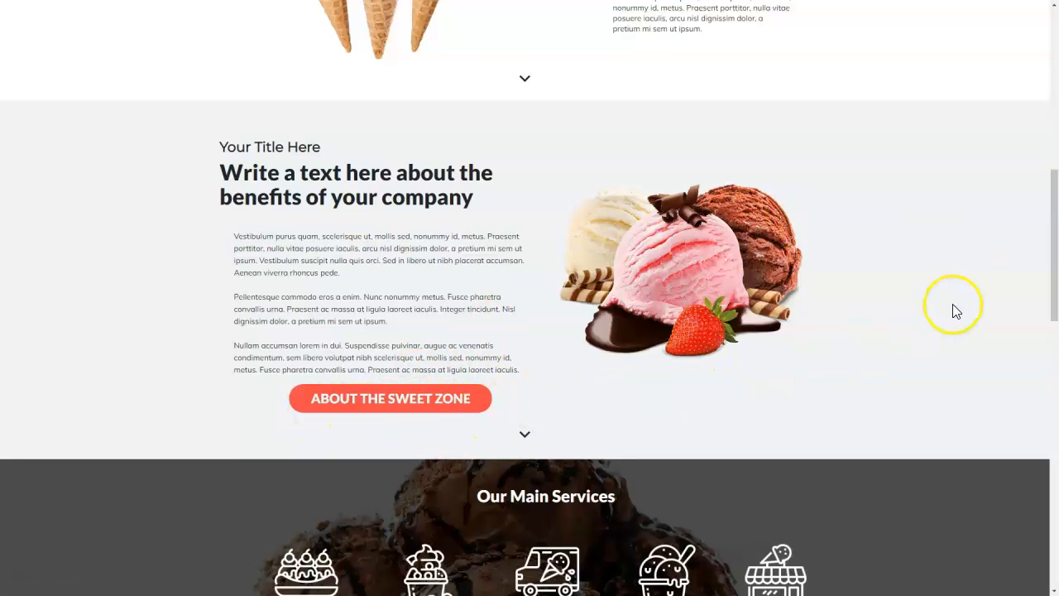
# - Change the headline of the KNOW MORE button beside the ice cream image to "ABOUT THE SWEET ZONE"
pyautogui.scroll(-4, 944, 248)
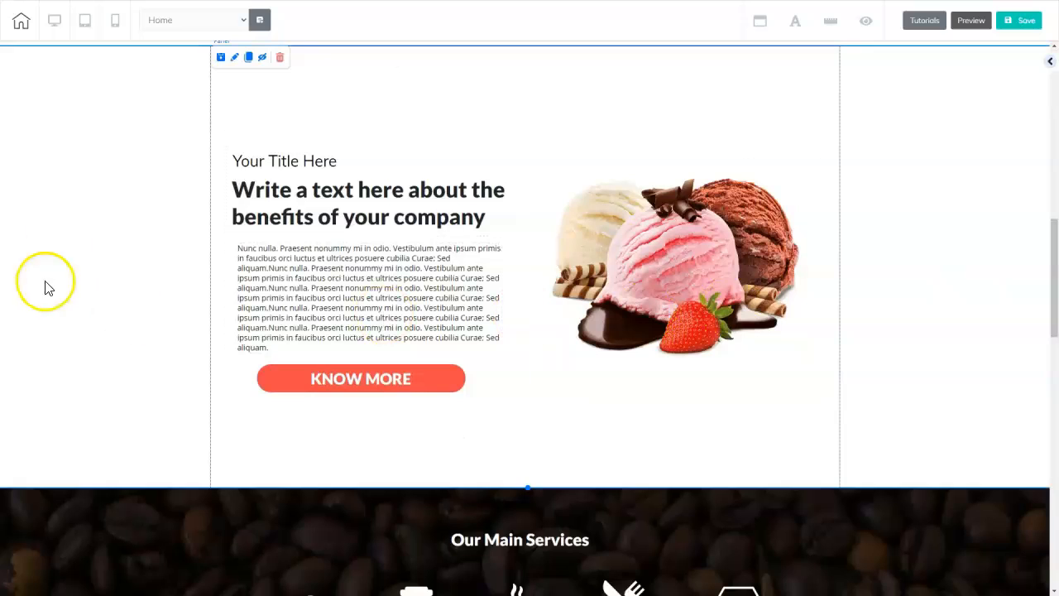
pyautogui.click(349, 378)
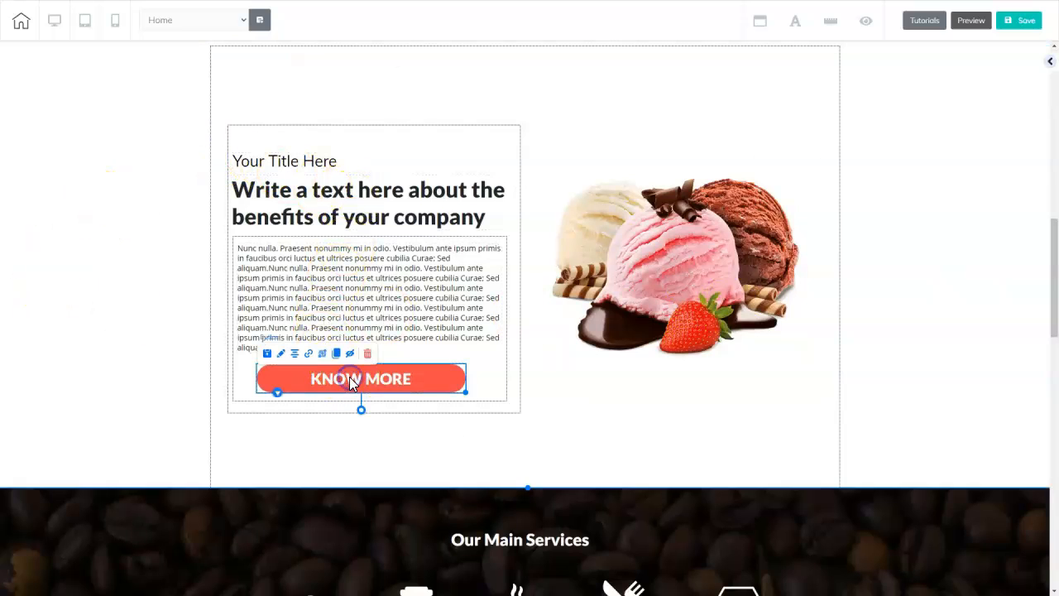
pyautogui.click(425, 377)
pyautogui.moveTo(543, 377); pyautogui.dragTo(534, 112)
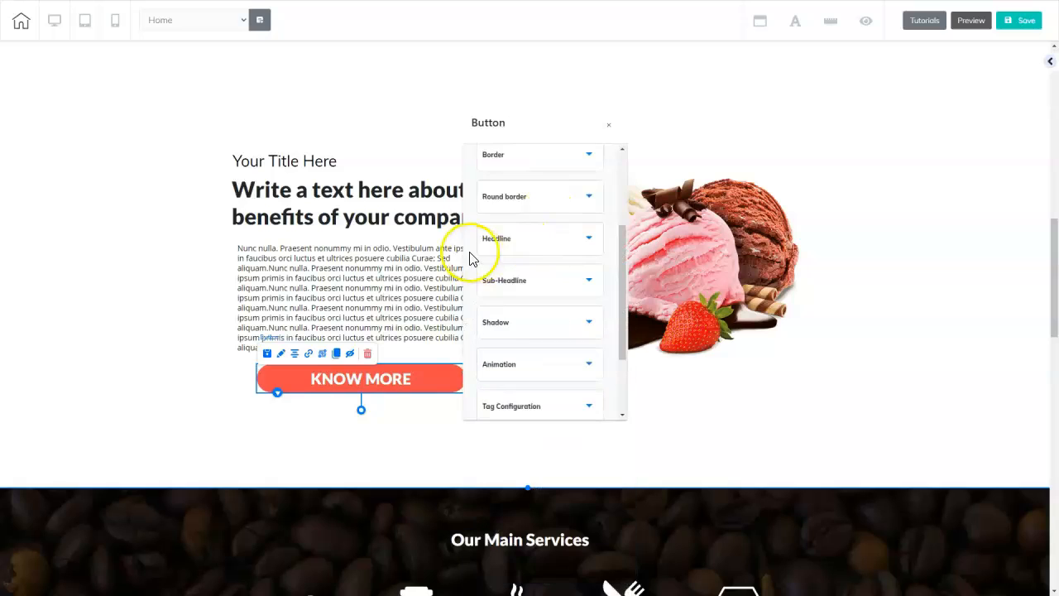
pyautogui.click(588, 240)
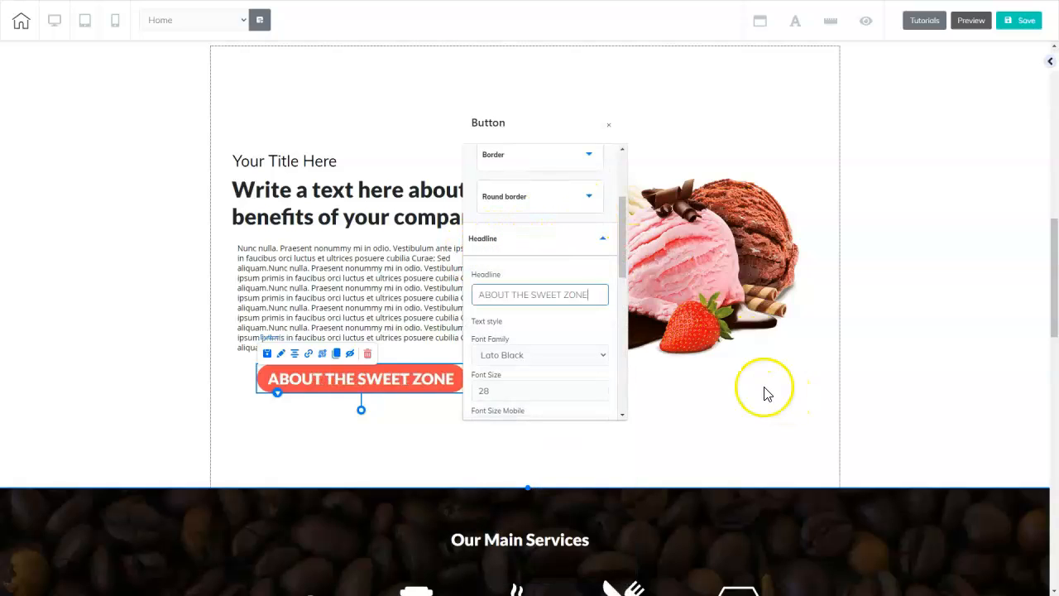
pyautogui.click(764, 388)
# - Widen the ABOUT THE SWEET ZONE button and center it within its text box
pyautogui.click(453, 384)
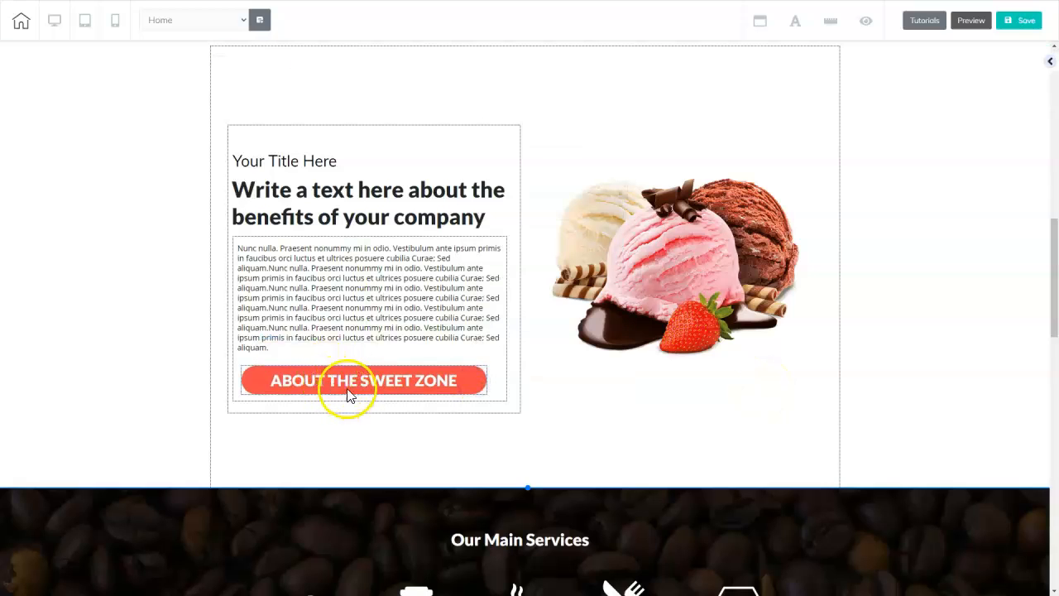
pyautogui.click(470, 380)
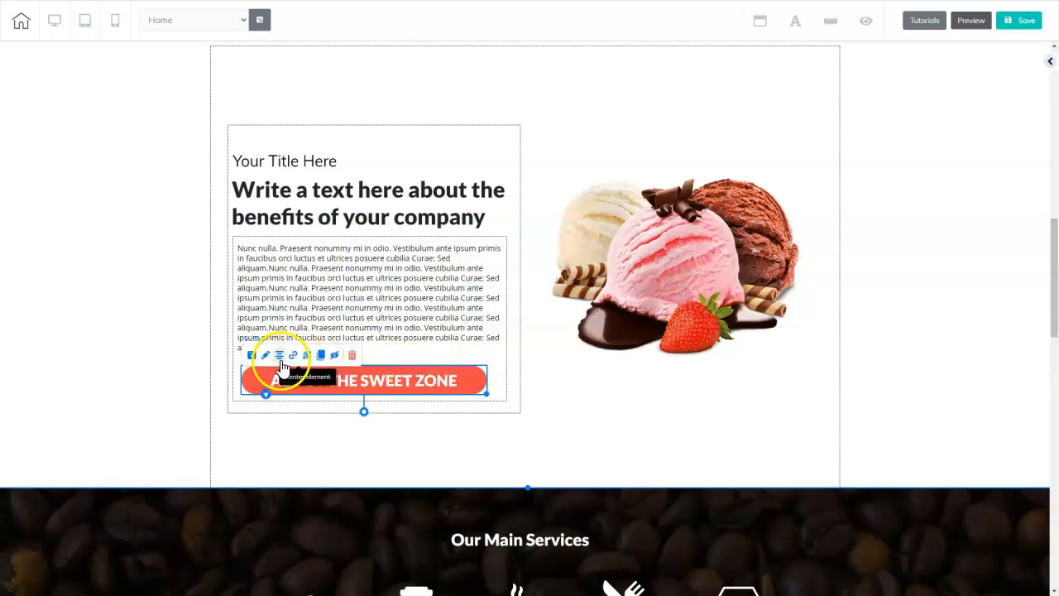
pyautogui.click(284, 362)
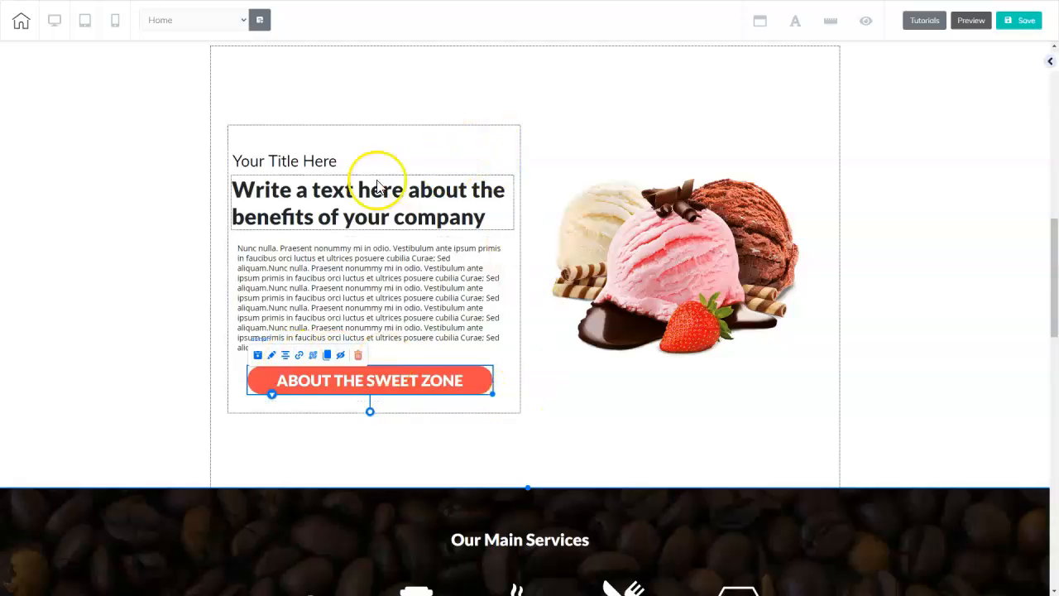
pyautogui.click(475, 433)
# - Replace the coffee bean background of the Our Main Services panel with user image 4399644
pyautogui.scroll(-3, 945, 389)
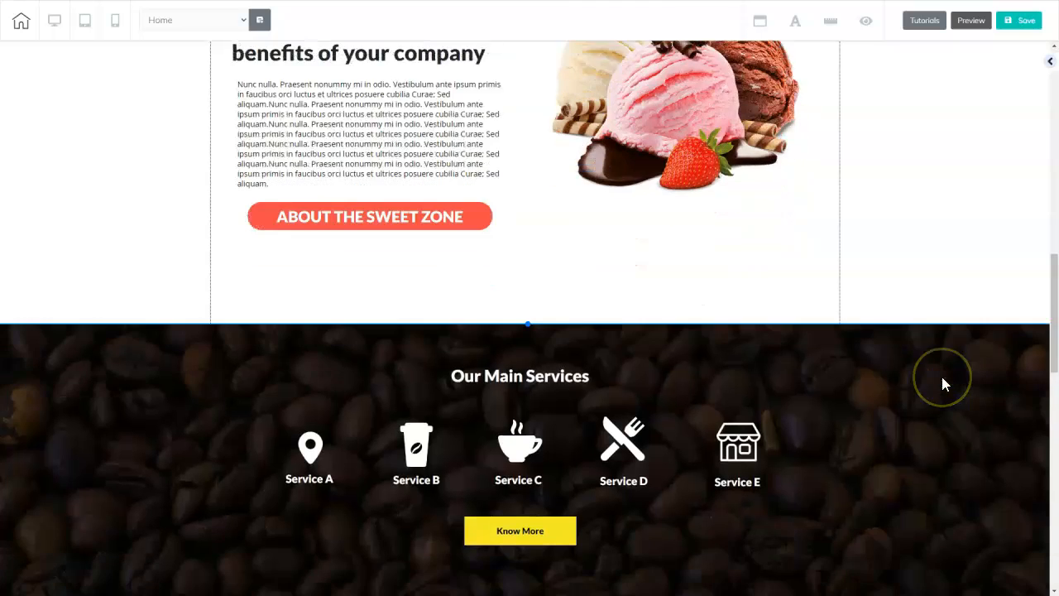
pyautogui.scroll(-1, 943, 379)
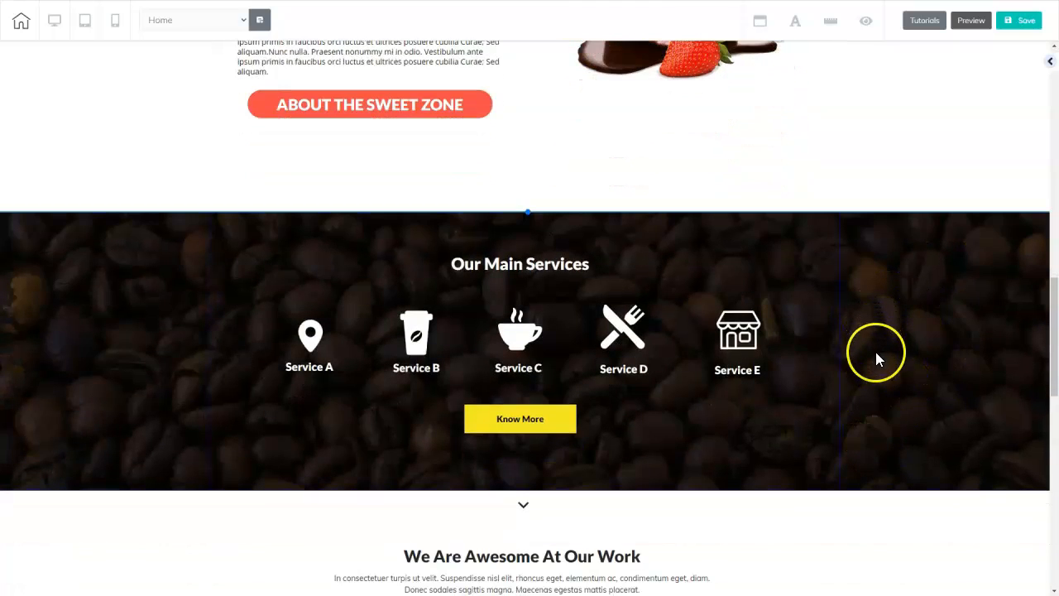
pyautogui.click(857, 309)
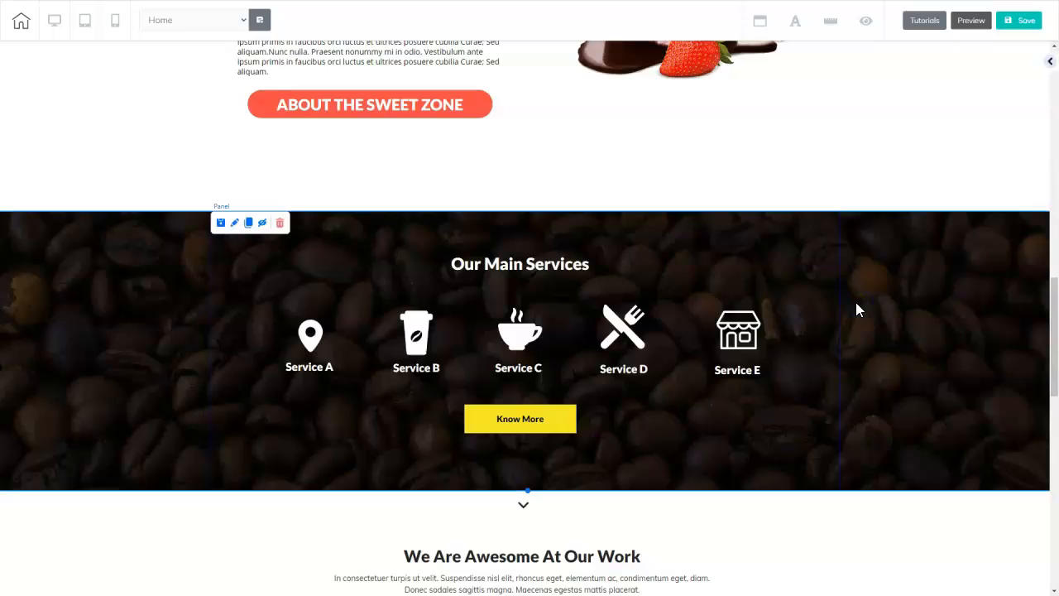
pyautogui.click(949, 267)
pyautogui.click(634, 351)
pyautogui.scroll(-3, 601, 374)
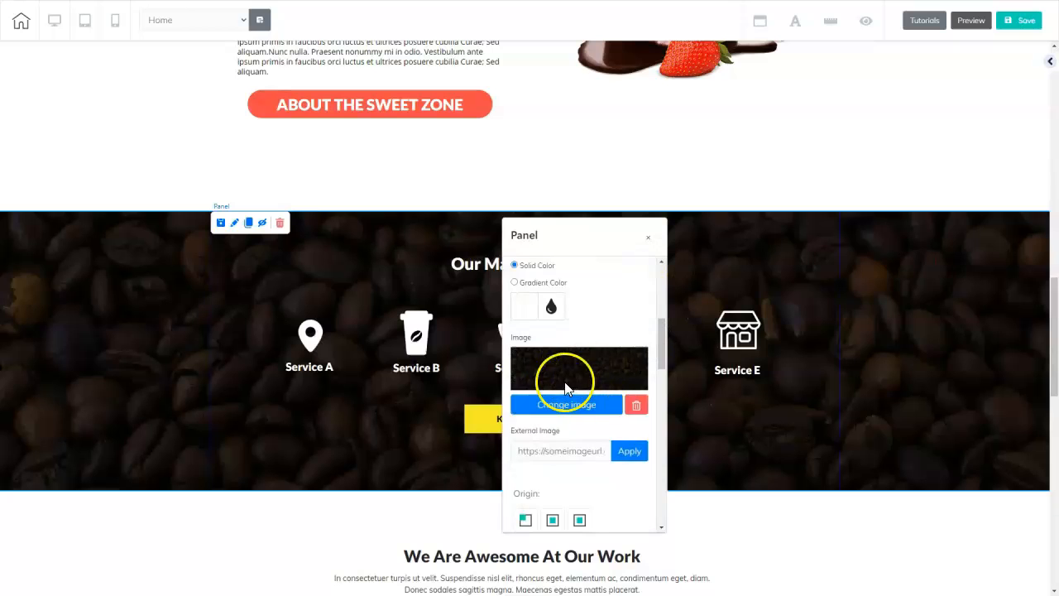
pyautogui.click(570, 401)
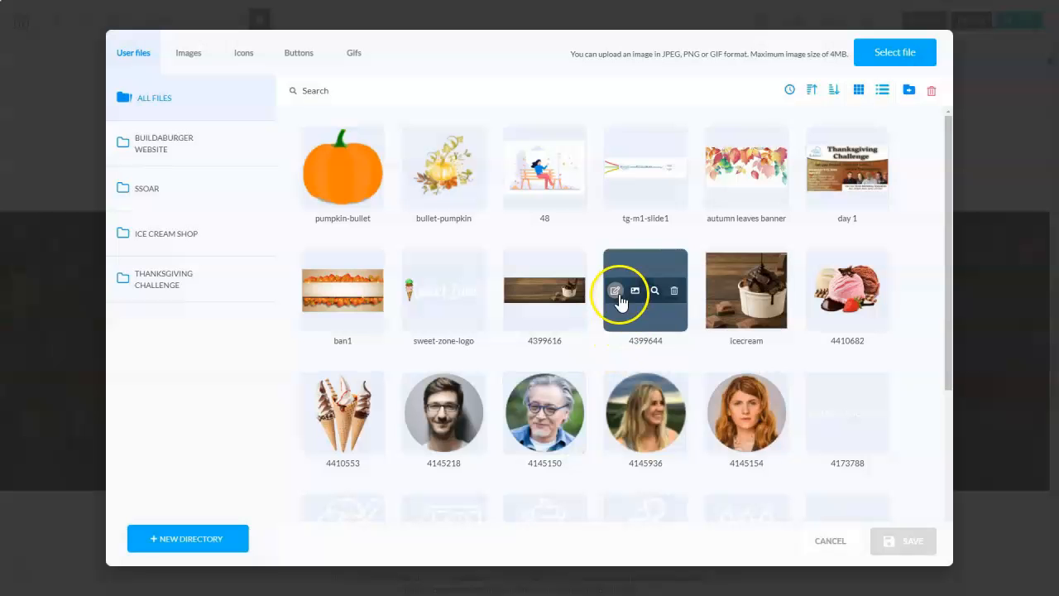
pyautogui.click(668, 316)
pyautogui.click(877, 542)
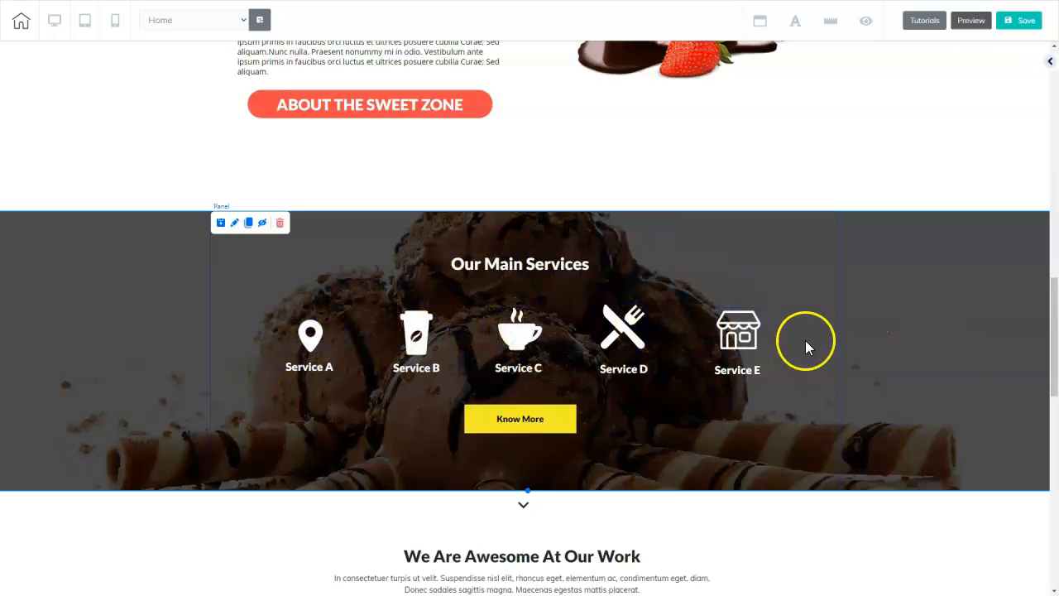
# - Replace the Service A pin icon with user image 4399663, then enlarge and position it above the Service A label
pyautogui.click(314, 348)
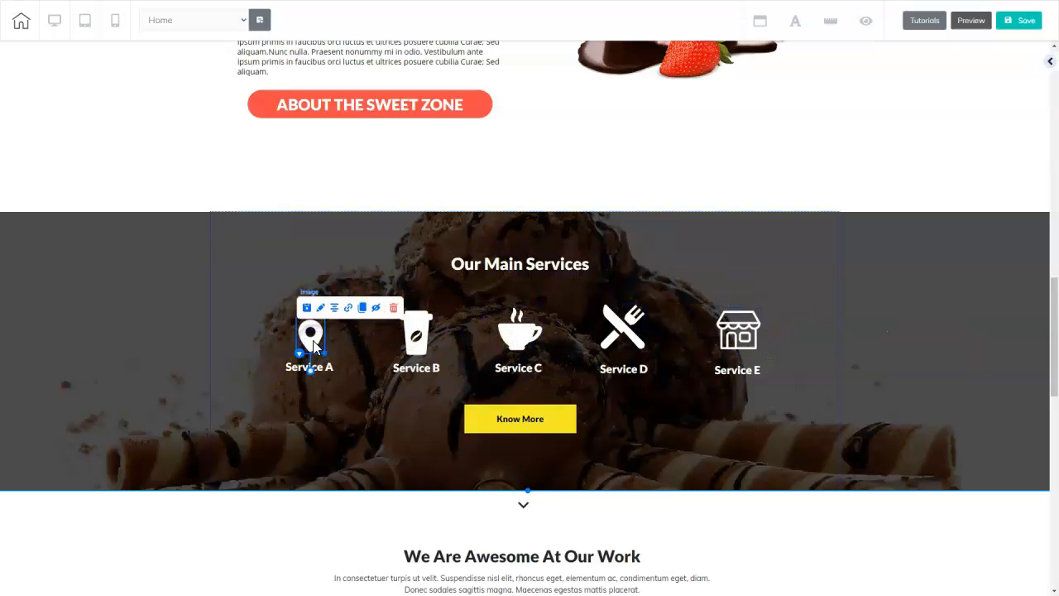
pyautogui.click(322, 313)
pyautogui.moveTo(392, 350)
pyautogui.mouseDown()
pyautogui.moveTo(421, 306)
pyautogui.moveTo(443, 176)
pyautogui.mouseUp()
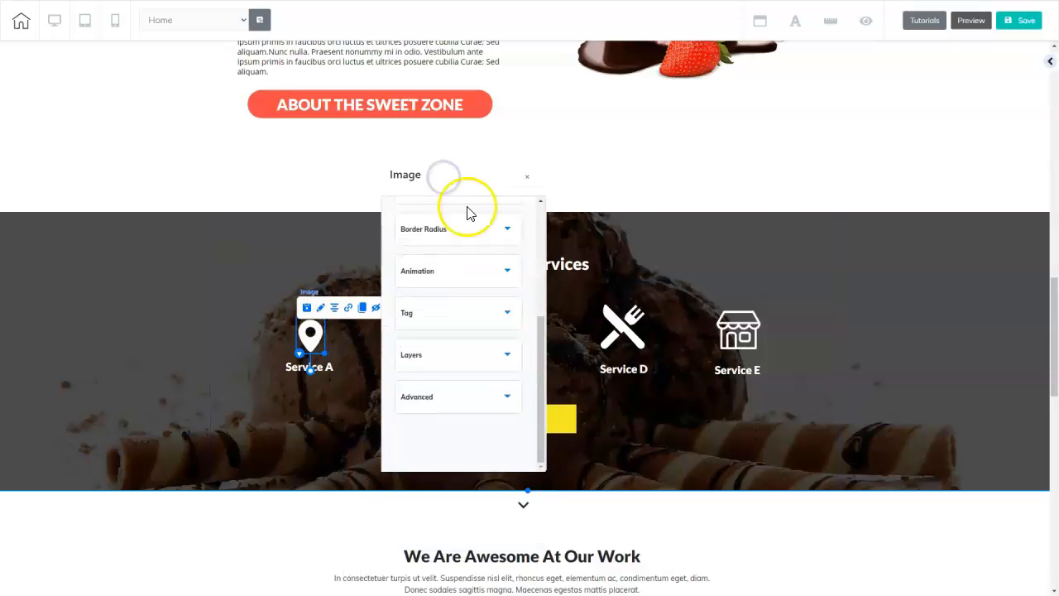
pyautogui.click(539, 216)
pyautogui.click(508, 225)
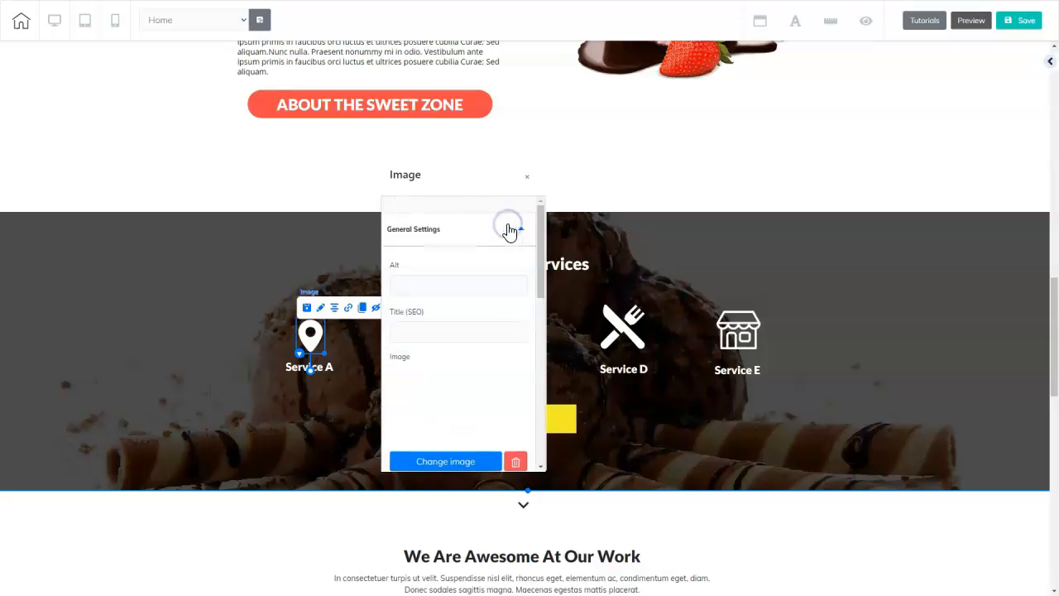
pyautogui.scroll(-1, 456, 381)
pyautogui.click(456, 379)
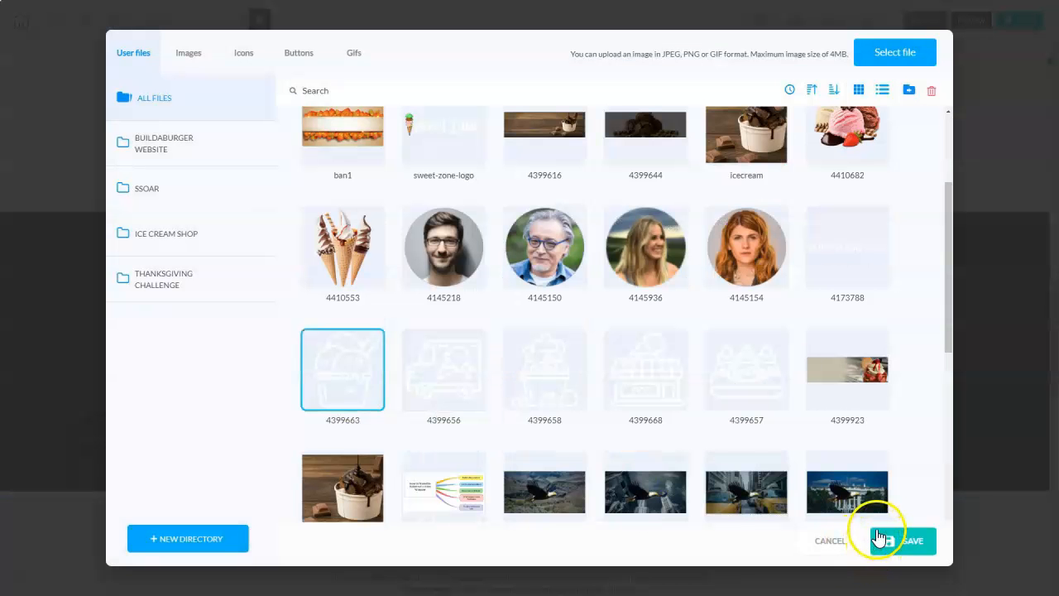
pyautogui.click(877, 530)
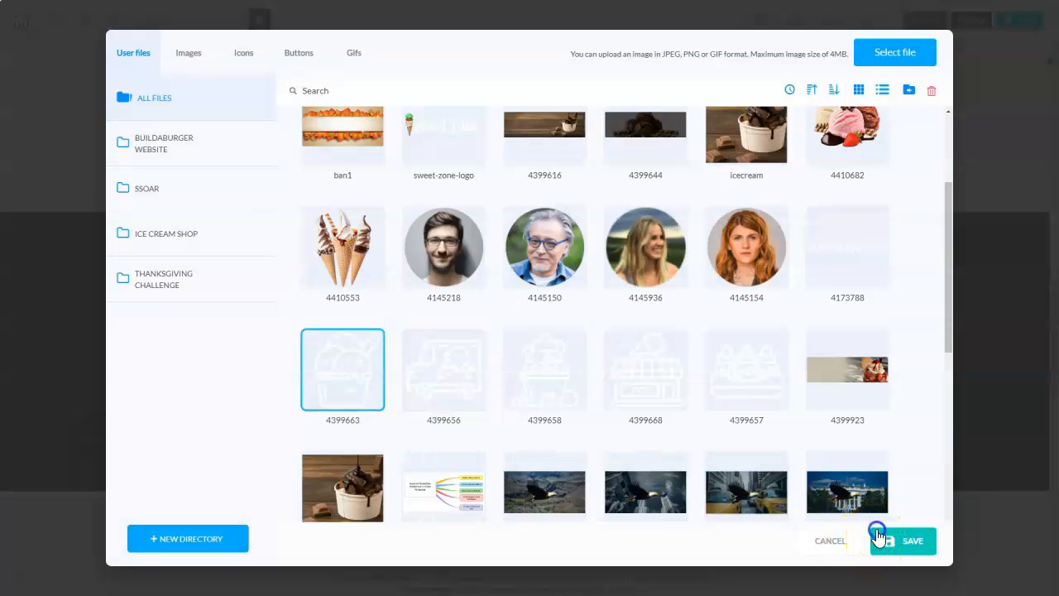
pyautogui.click(788, 472)
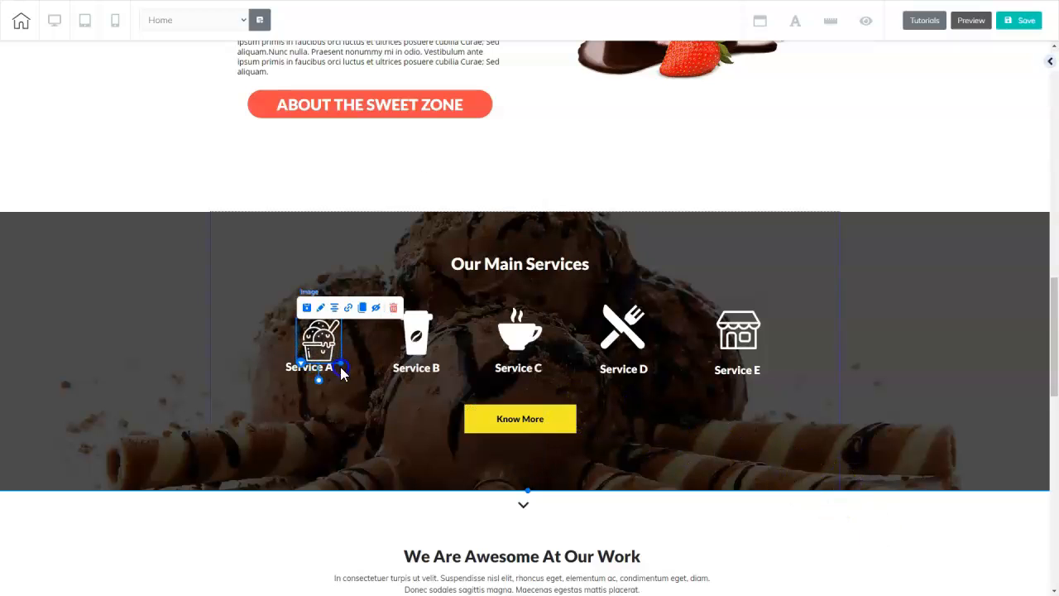
pyautogui.moveTo(321, 339); pyautogui.dragTo(315, 312)
# - Delete the original icons above Services B, C, D and E, and move the ice cream icon closer to the Service A label
pyautogui.click(427, 327)
pyautogui.click(488, 297)
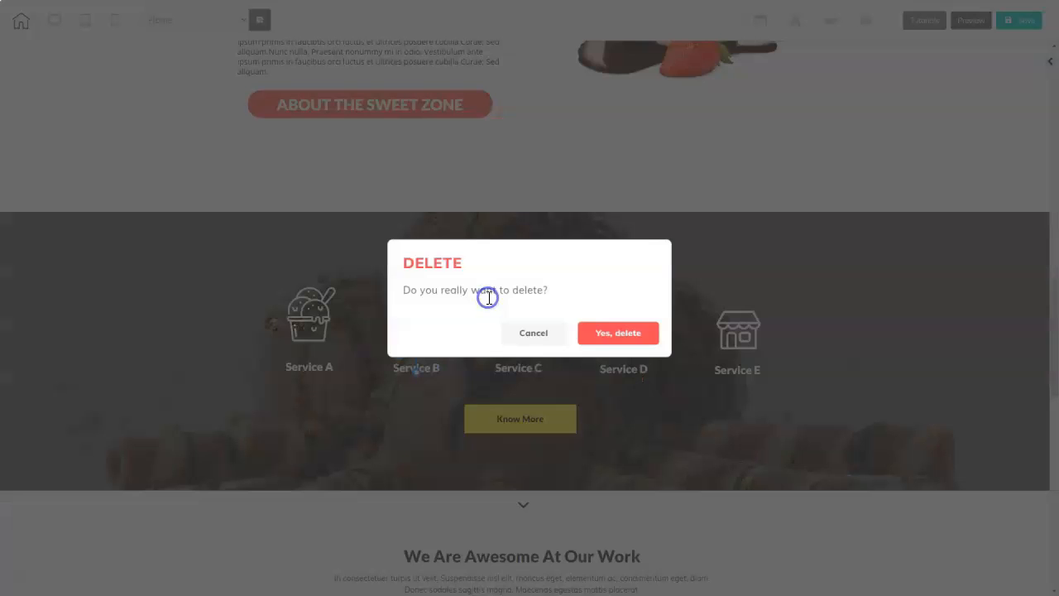
pyautogui.click(586, 329)
pyautogui.moveTo(319, 313); pyautogui.dragTo(307, 322)
pyautogui.click(351, 325)
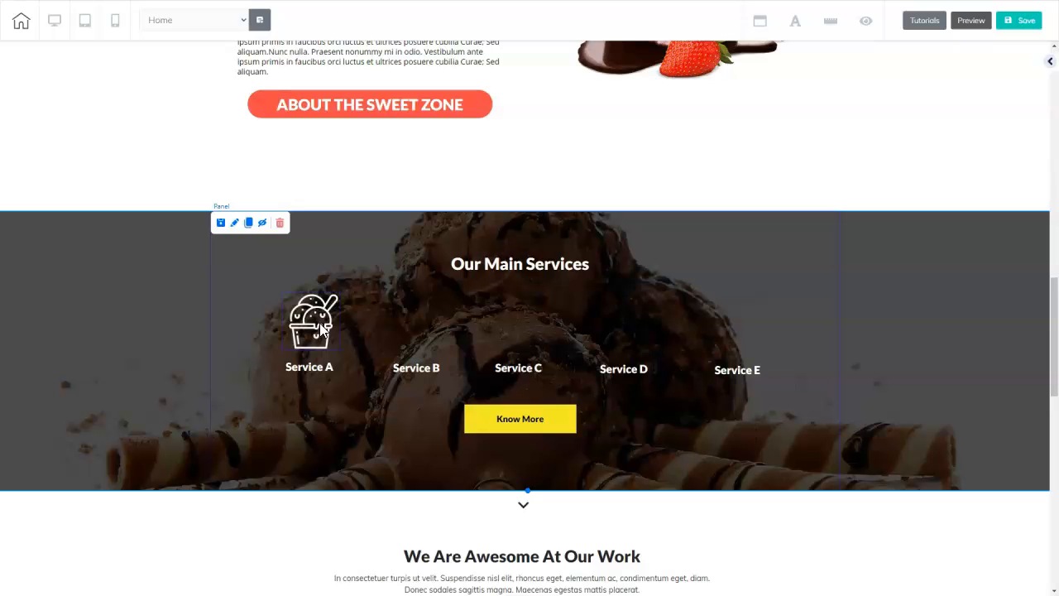
# - Duplicate the Service A ice cream icon and place one copy above each of Services B, C, D and E
pyautogui.click(319, 323)
pyautogui.click(342, 281)
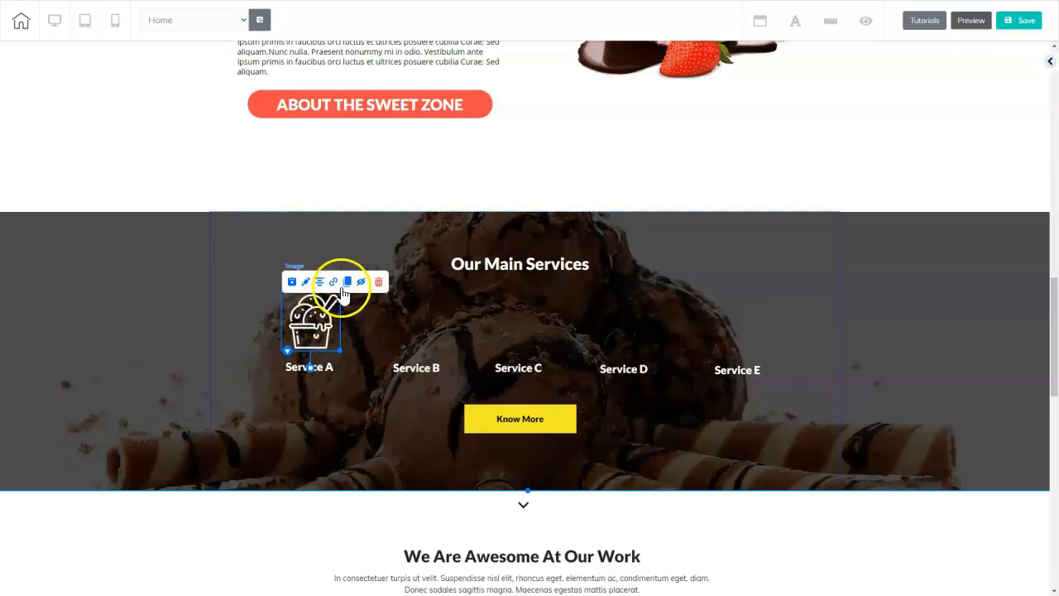
pyautogui.click(339, 327)
pyautogui.moveTo(340, 327); pyautogui.dragTo(523, 339)
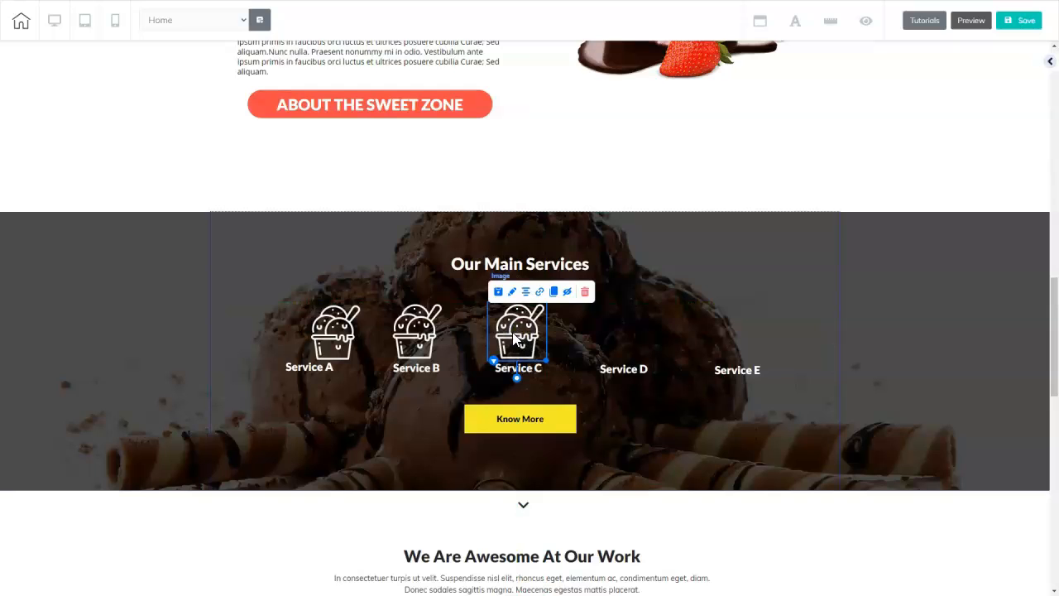
pyautogui.click(556, 292)
pyautogui.moveTo(596, 343)
pyautogui.mouseDown()
pyautogui.moveTo(579, 339)
pyautogui.moveTo(743, 326)
pyautogui.mouseUp()
pyautogui.click(627, 331)
pyautogui.click(658, 294)
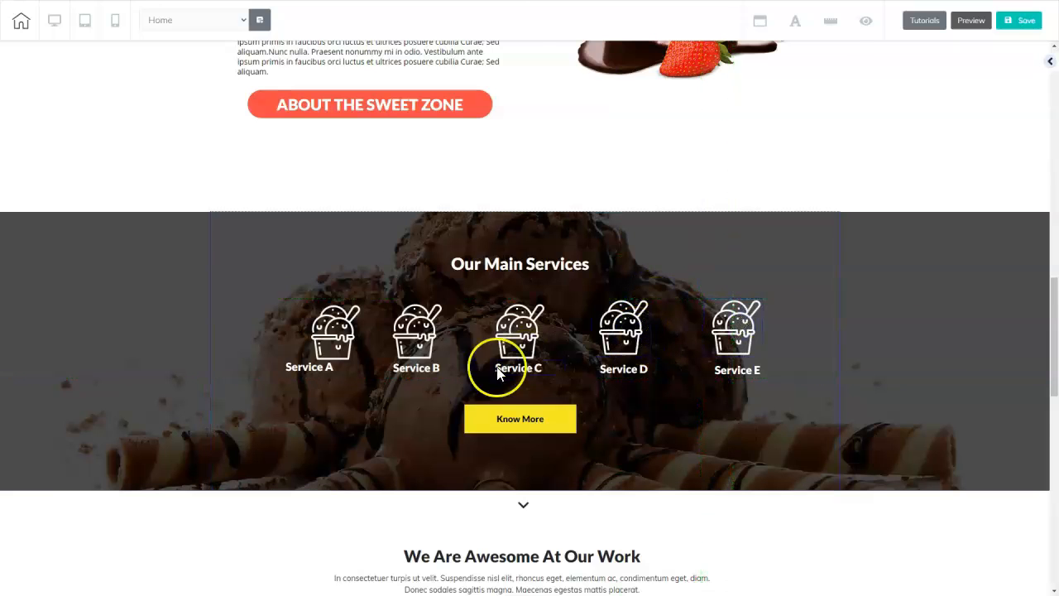
# - Show the rulers and add a horizontal guide along the top edge of the service icons
pyautogui.click(833, 23)
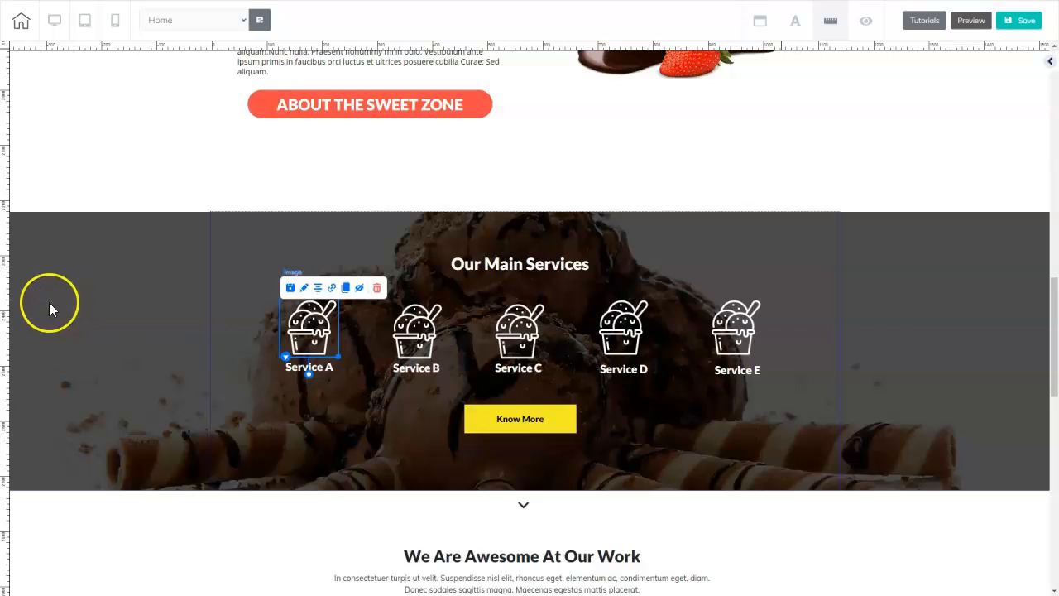
pyautogui.click(5, 303)
pyautogui.moveTo(5, 308); pyautogui.dragTo(6, 307)
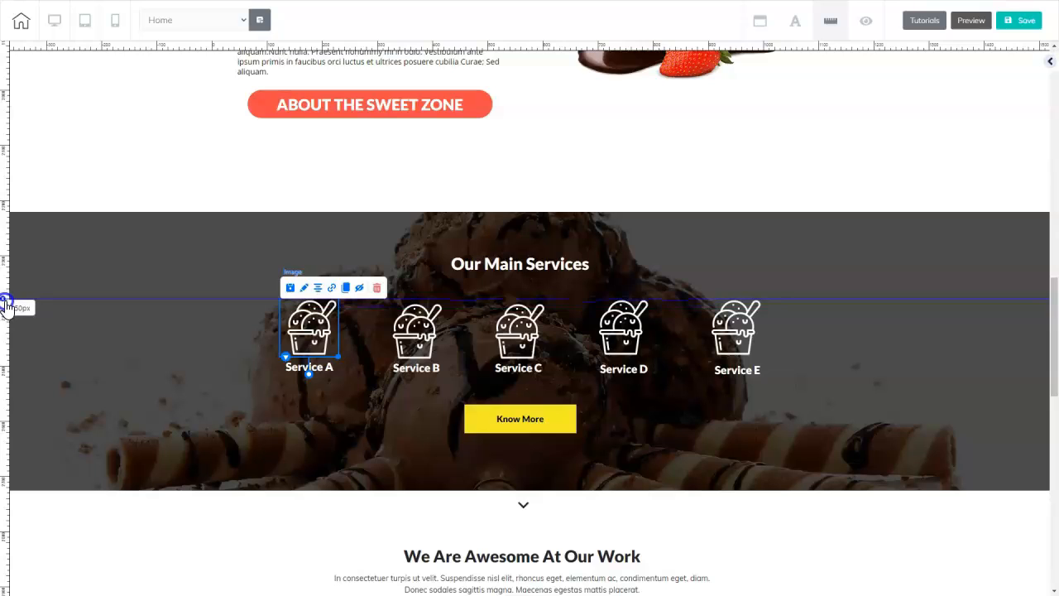
# - Align all five service icons to the horizontal guide above their labels, and hide the rulers
pyautogui.click(307, 355)
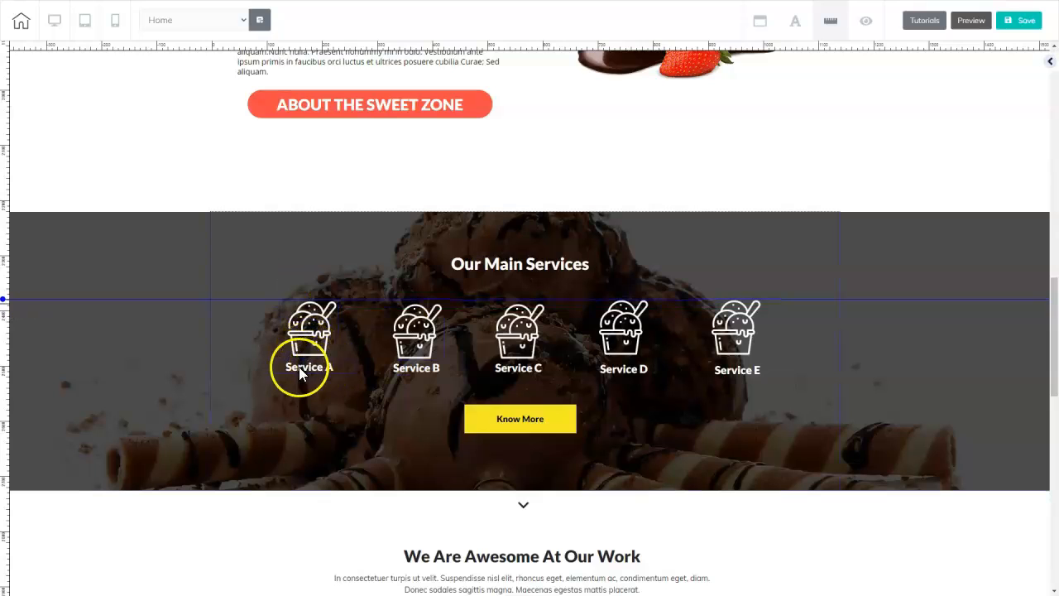
pyautogui.click(336, 356)
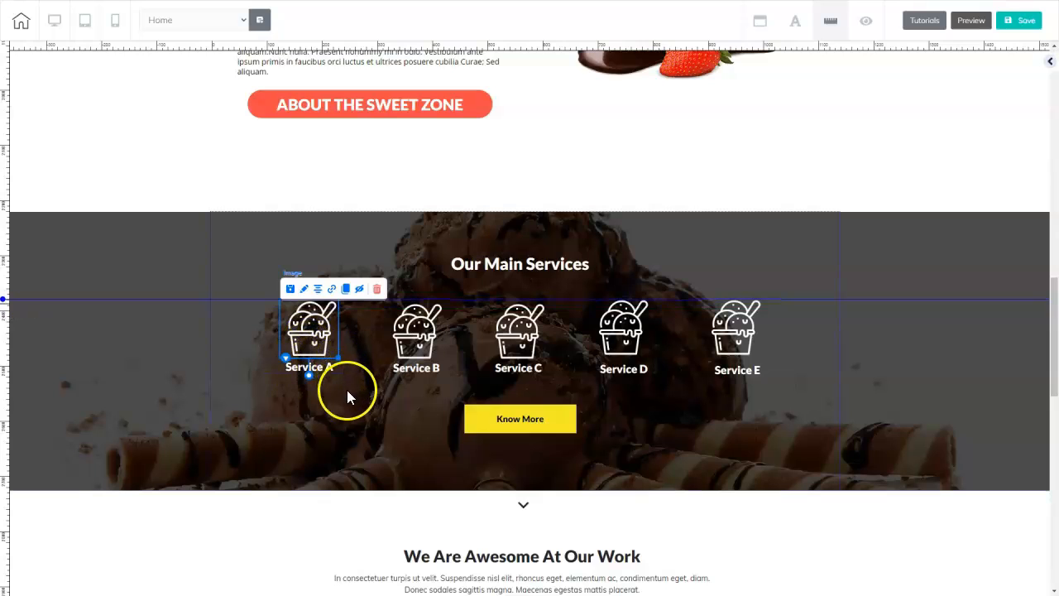
pyautogui.click(411, 346)
pyautogui.moveTo(411, 346); pyautogui.dragTo(449, 337)
pyautogui.click(520, 340)
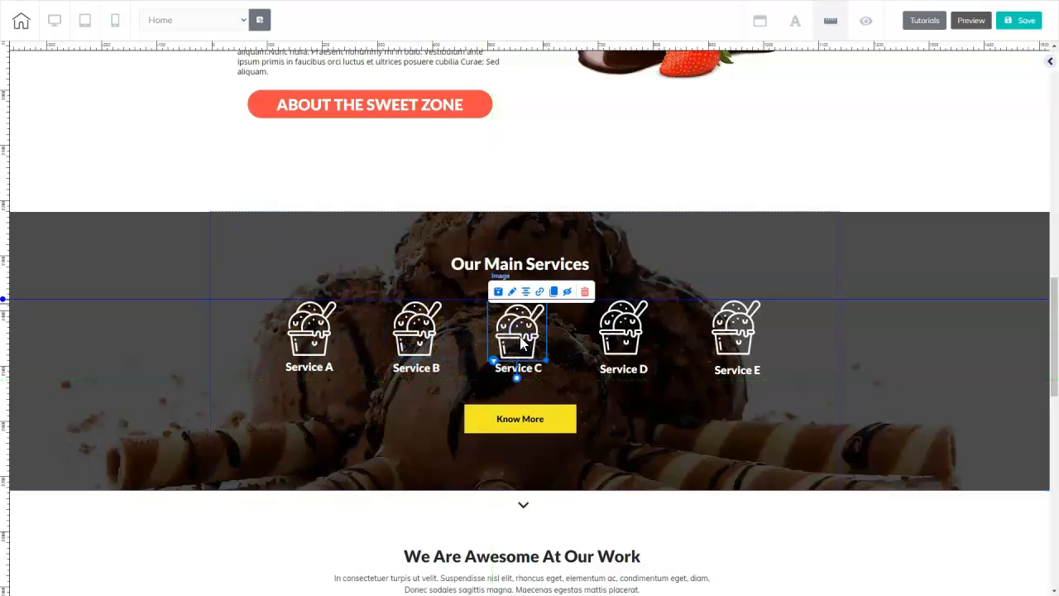
pyautogui.moveTo(522, 344); pyautogui.dragTo(619, 342)
pyautogui.moveTo(721, 331); pyautogui.dragTo(729, 336)
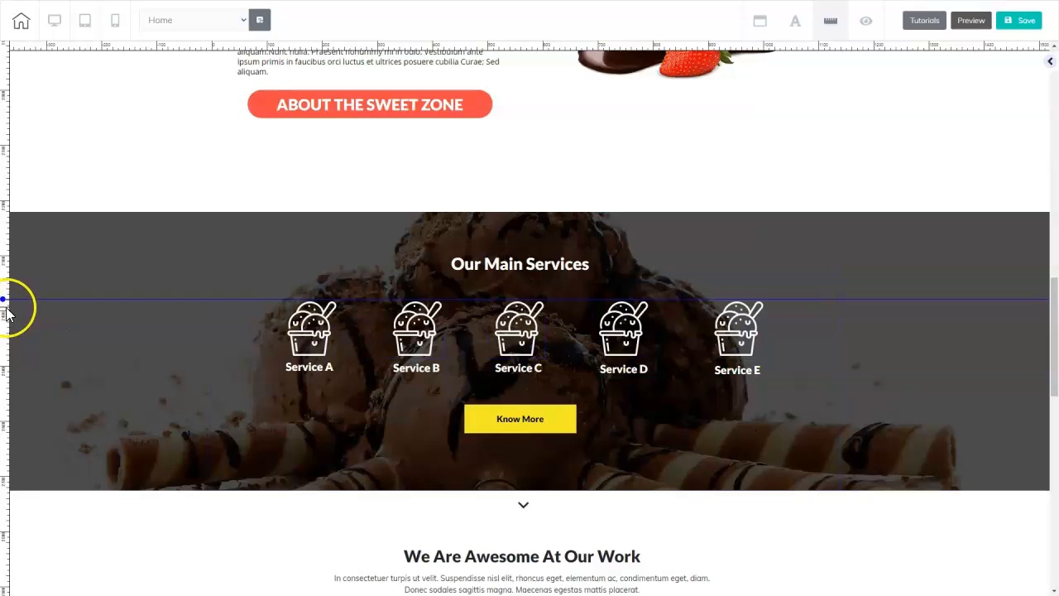
pyautogui.click(833, 29)
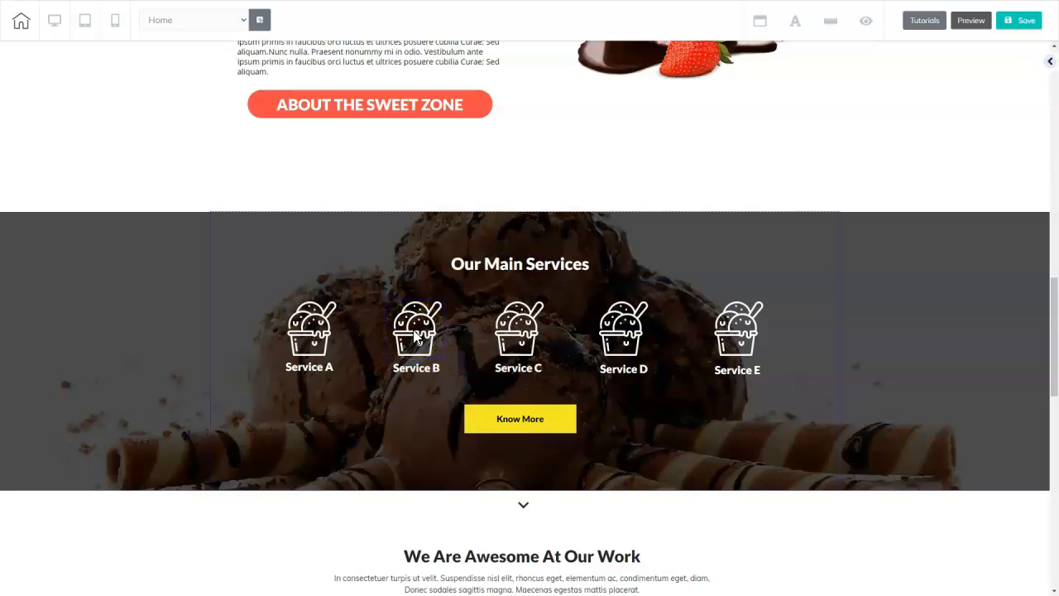
# - Replace the Service B icon with the ice cream truck image 4399656 from the user files
pyautogui.click(415, 335)
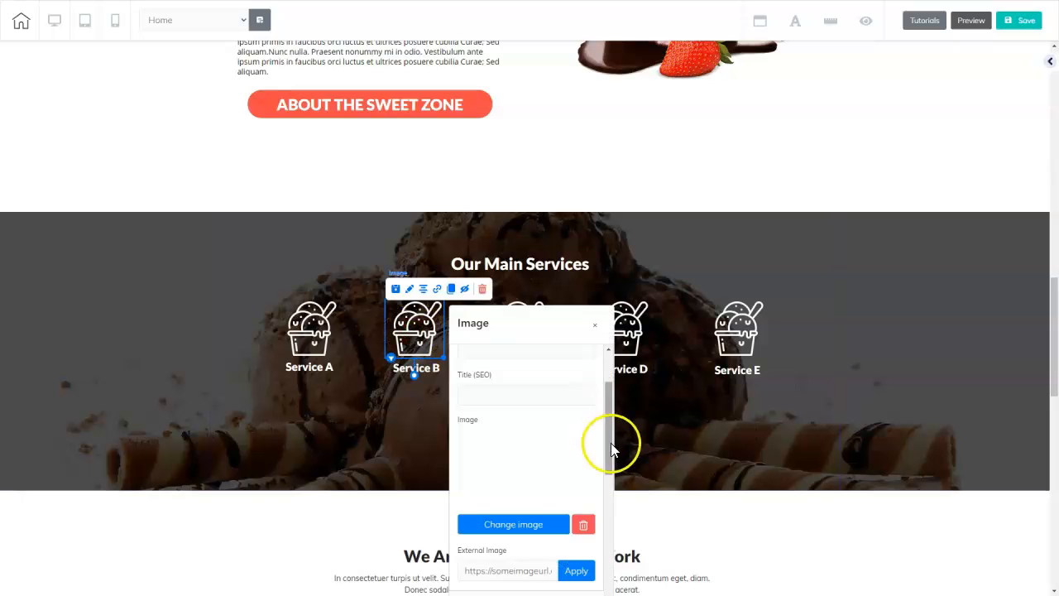
pyautogui.click(515, 526)
pyautogui.scroll(-2, 515, 273)
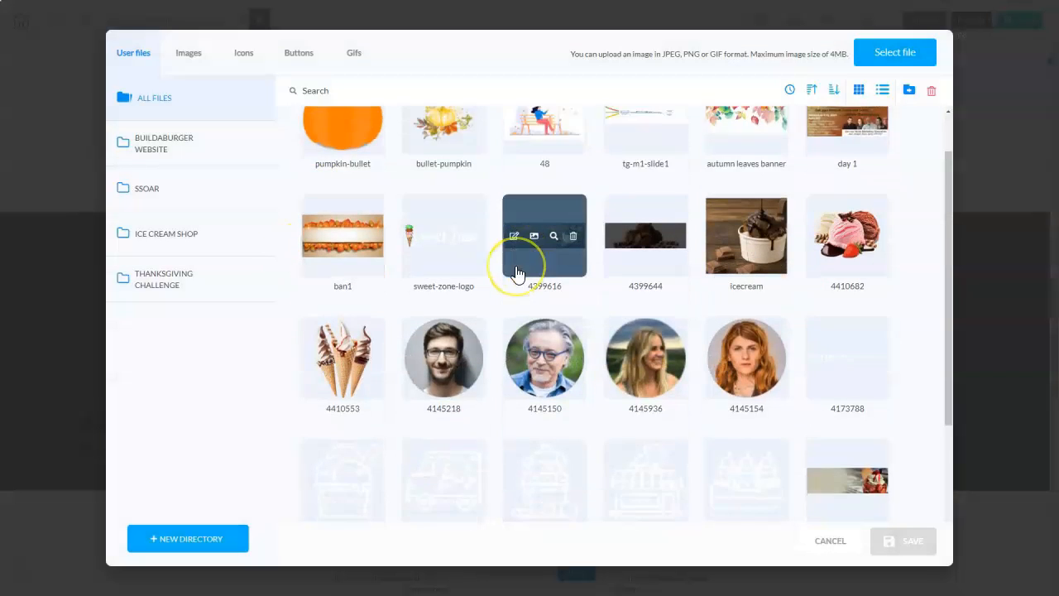
pyautogui.click(450, 400)
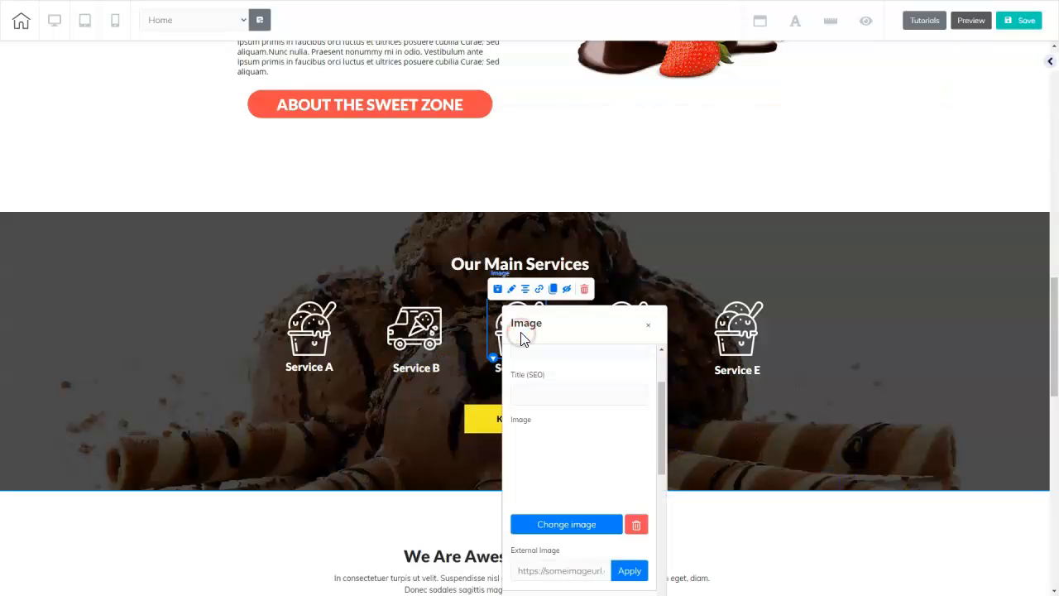
# - Replace the Service C icon with image 4399658 from the user files
pyautogui.click(581, 522)
pyautogui.scroll(-3, 581, 526)
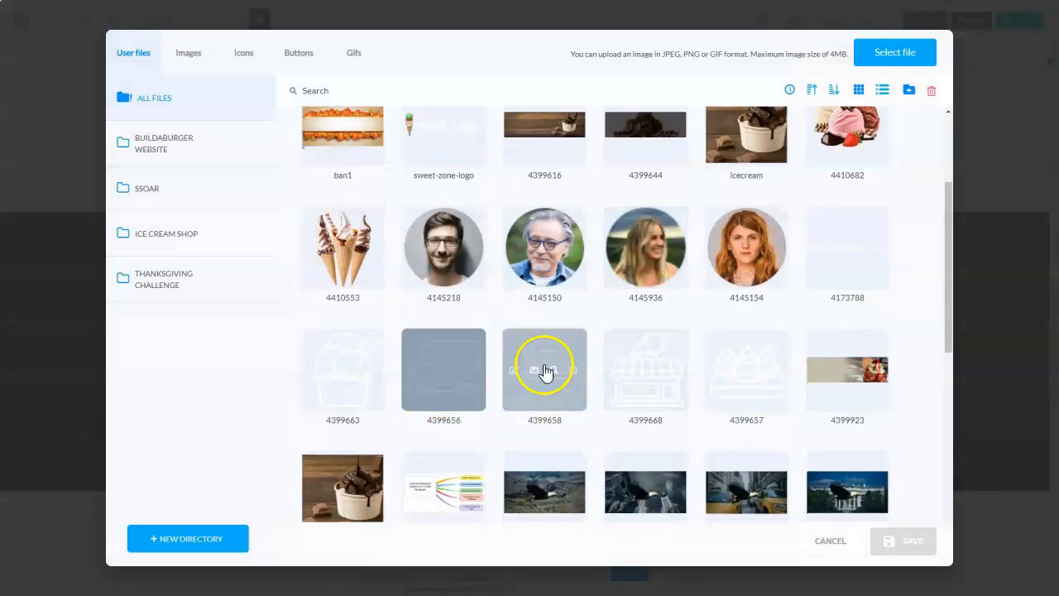
pyautogui.click(579, 402)
# - Replace the Service D icon with the shop image 4399668 from the user files
pyautogui.click(579, 525)
pyautogui.scroll(-2, 678, 431)
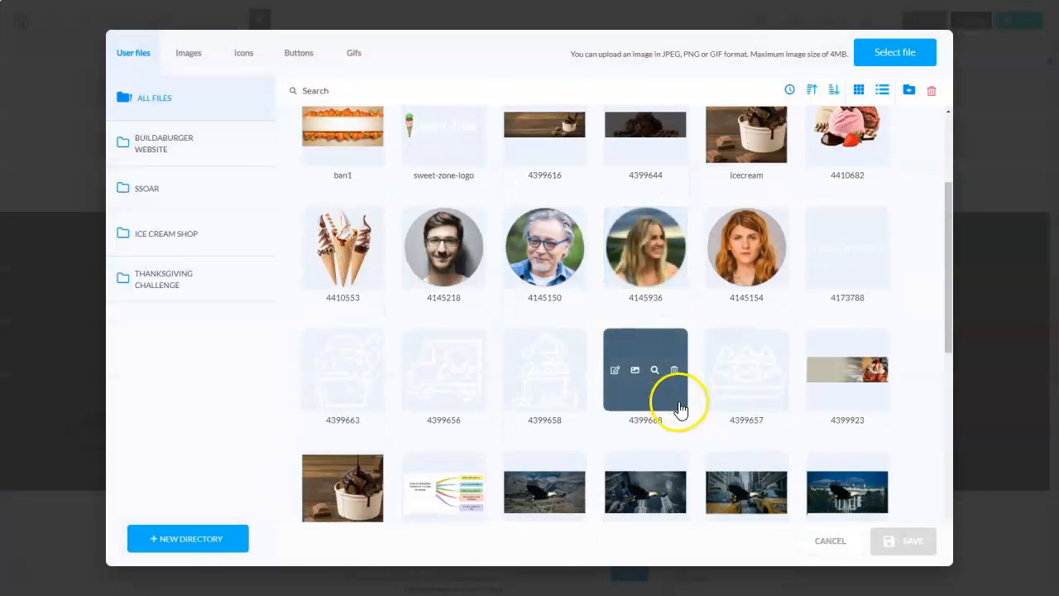
pyautogui.click(680, 406)
# - Replace the Service E icon with image 4399657 from the user files and save the choice
pyautogui.click(577, 522)
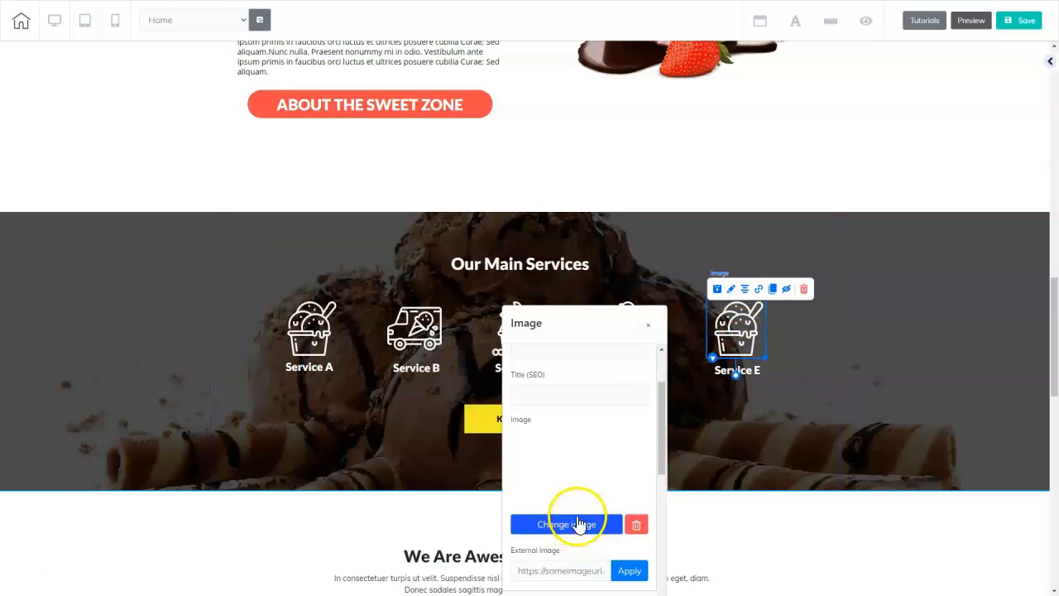
pyautogui.scroll(-1, 662, 396)
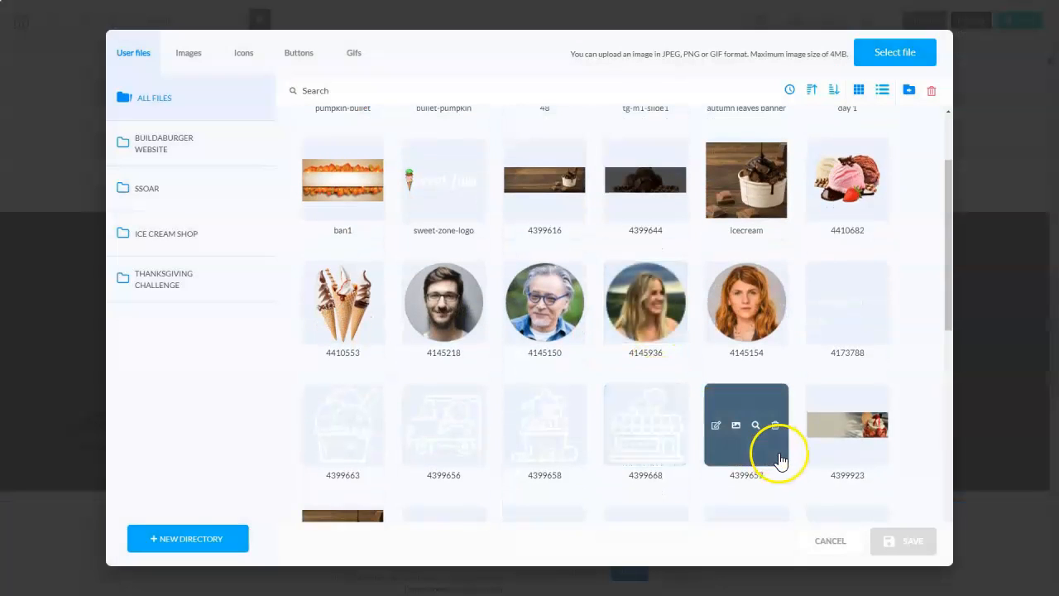
pyautogui.click(781, 460)
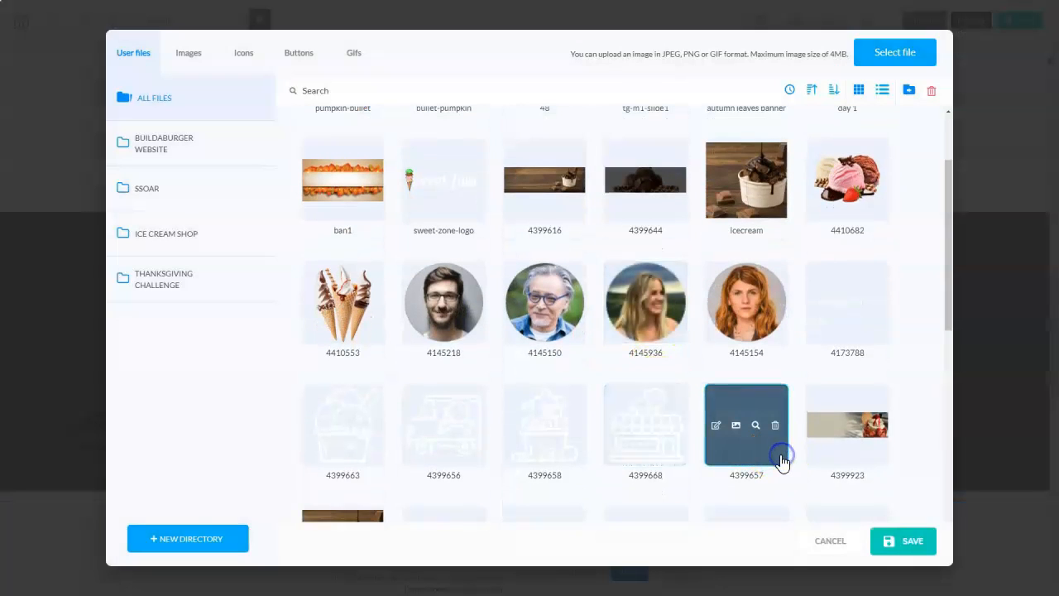
pyautogui.click(900, 541)
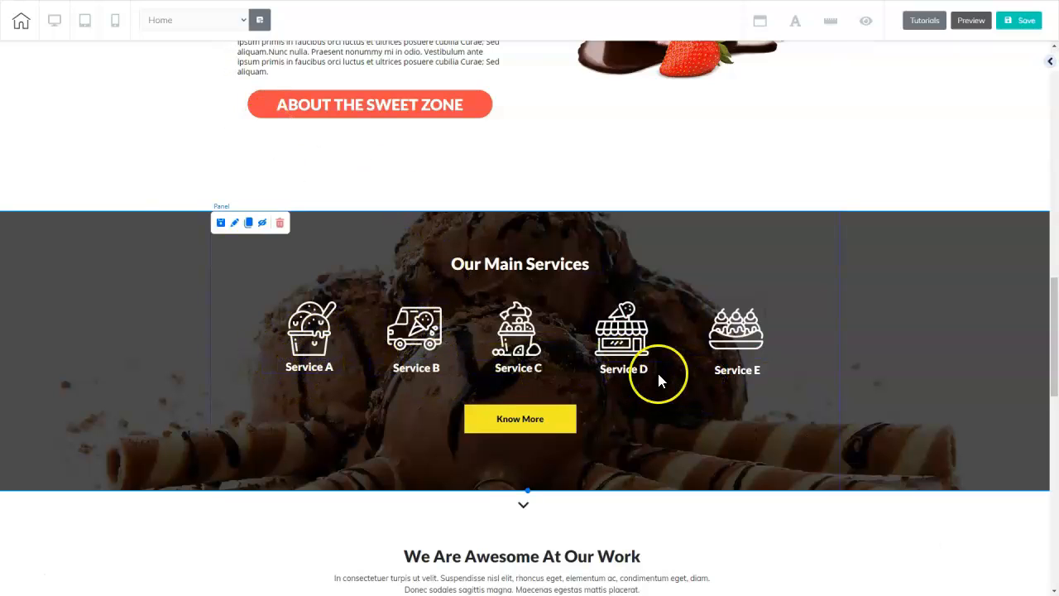
# - Replace the Know More button below the services with a duplicate of the ABOUT THE SWEET ZONE button
pyautogui.click(566, 422)
pyautogui.click(572, 392)
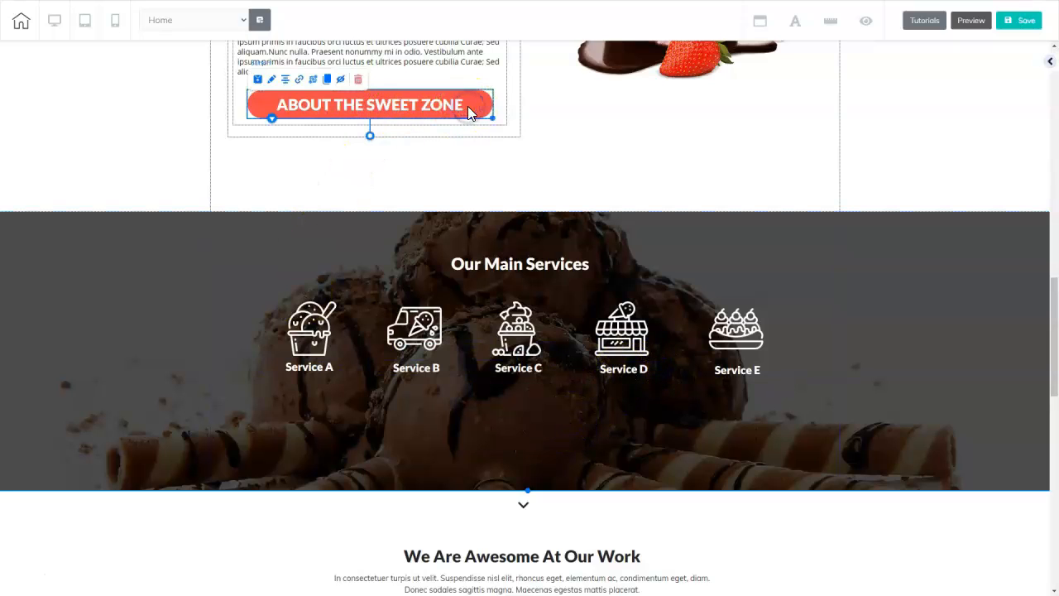
pyautogui.click(329, 82)
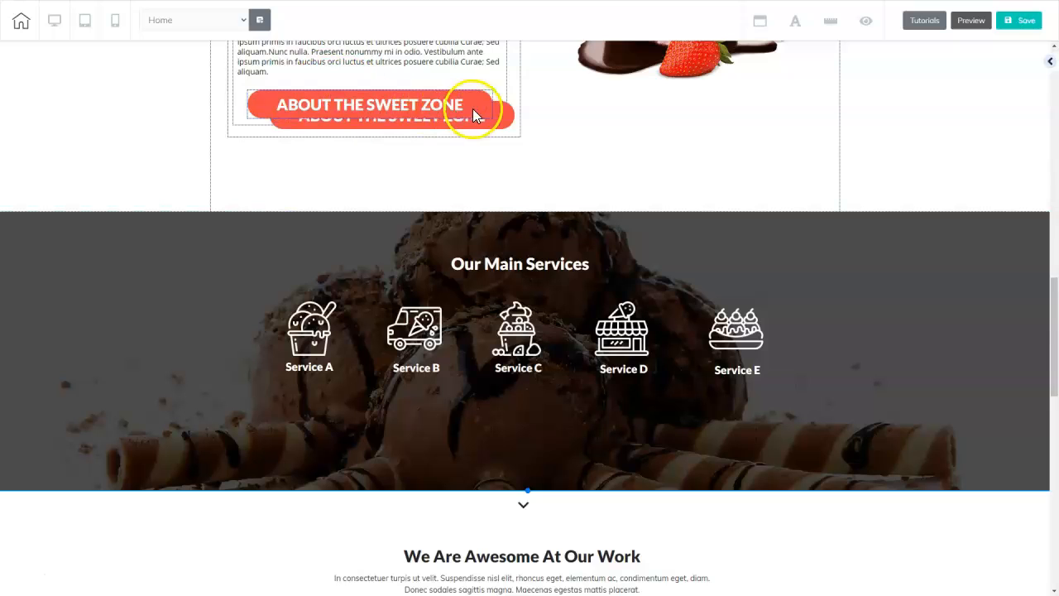
pyautogui.moveTo(469, 110)
pyautogui.mouseDown()
pyautogui.moveTo(447, 147)
pyautogui.moveTo(450, 236)
pyautogui.moveTo(469, 100)
pyautogui.moveTo(497, 83)
pyautogui.mouseUp()
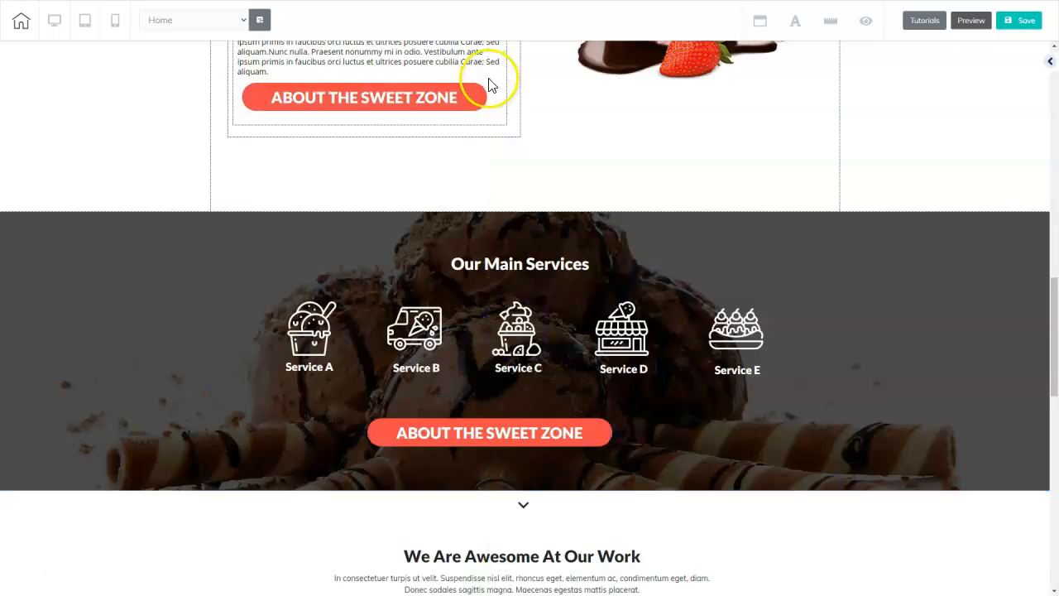
# - Centre the original ABOUT THE SWEET ZONE button in its text block and the copy in the services panel, and save the page
pyautogui.click(482, 100)
pyautogui.click(279, 76)
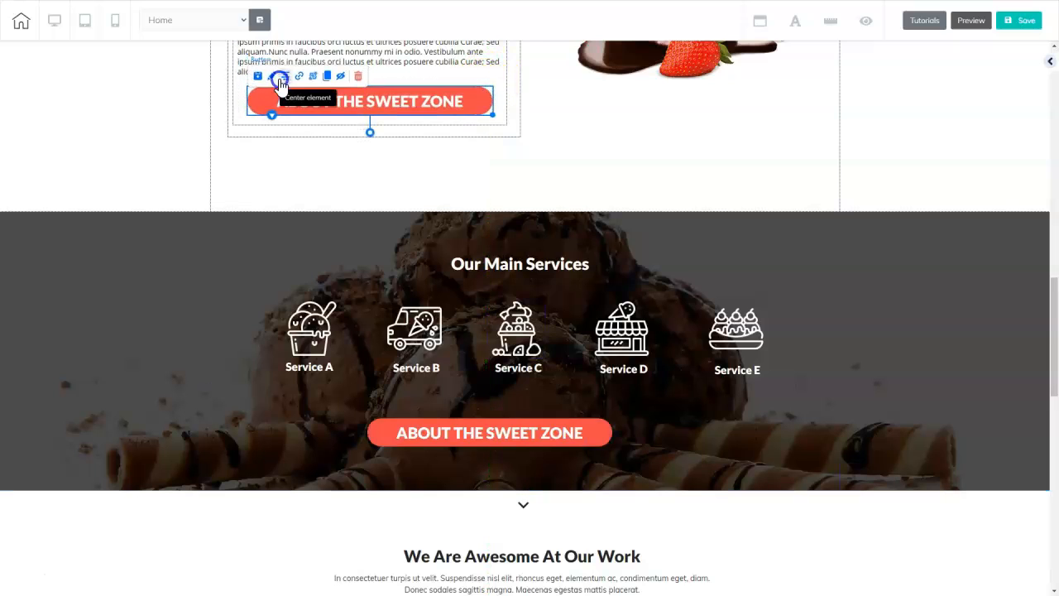
pyautogui.click(604, 434)
pyautogui.moveTo(604, 433); pyautogui.dragTo(633, 434)
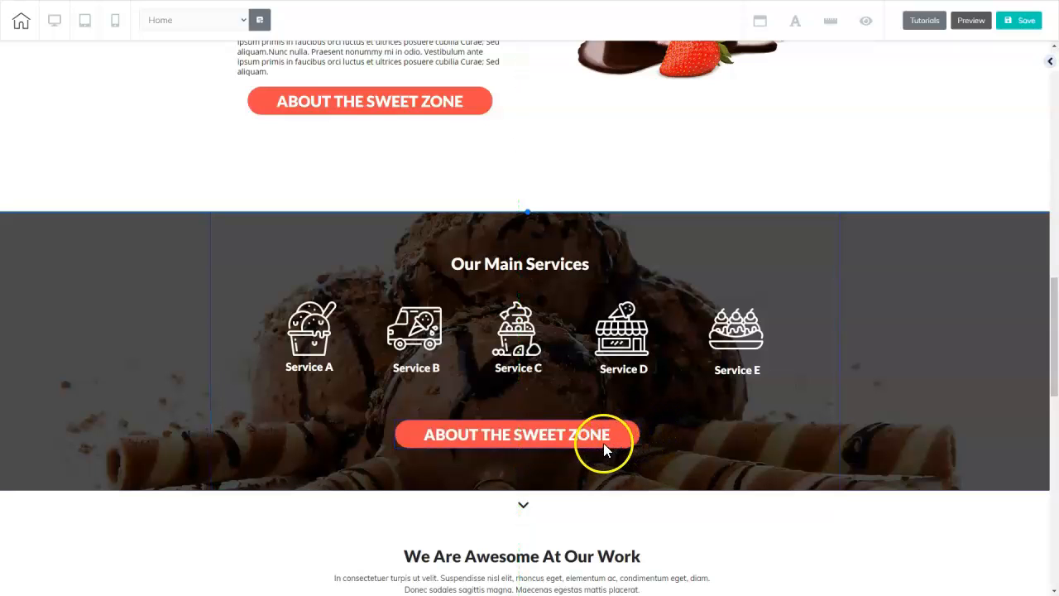
pyautogui.click(538, 432)
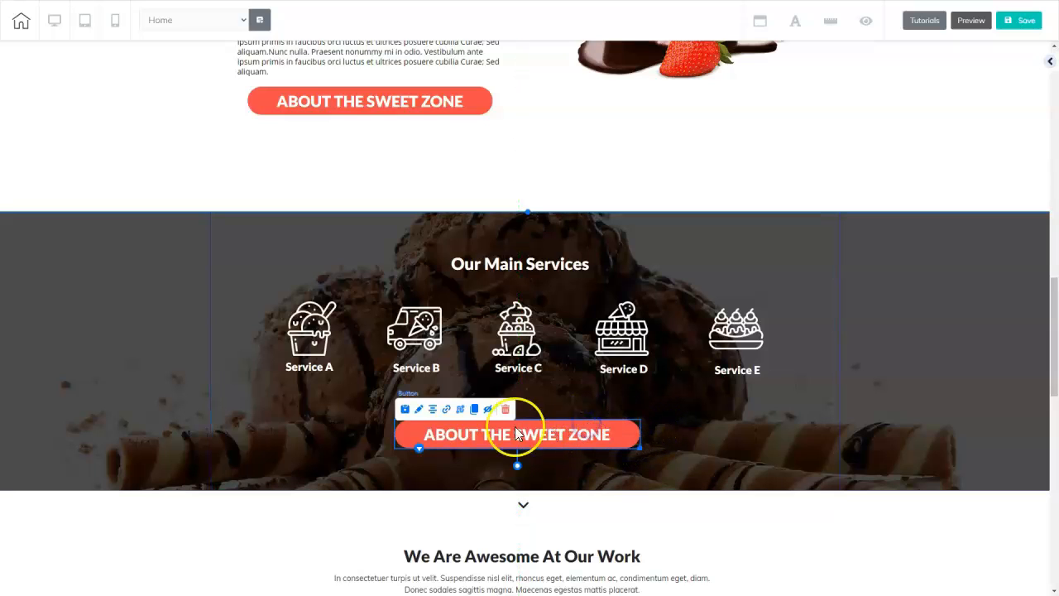
pyautogui.click(439, 411)
pyautogui.click(803, 429)
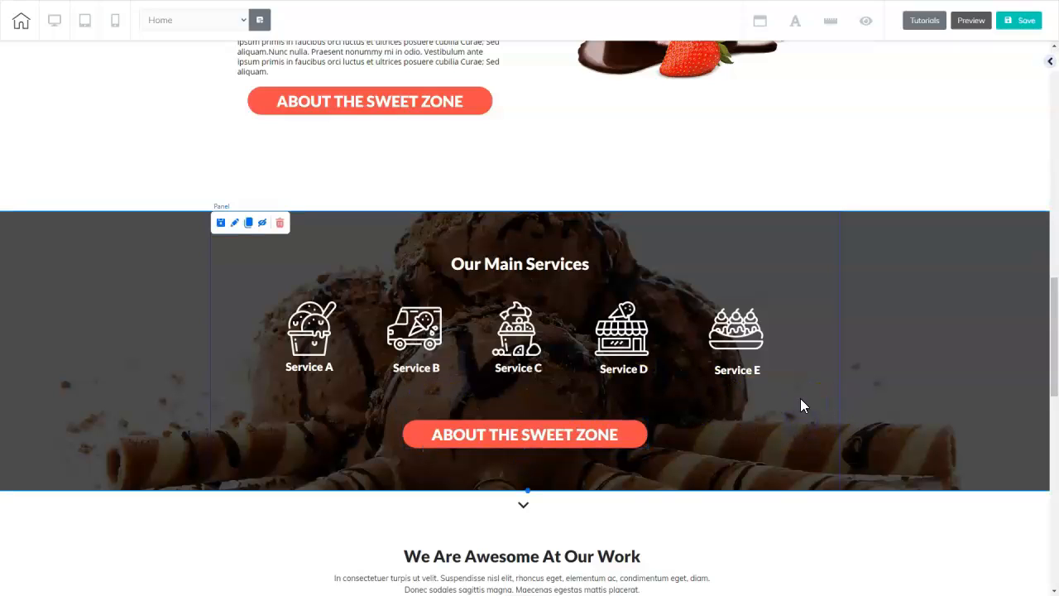
pyautogui.click(1018, 23)
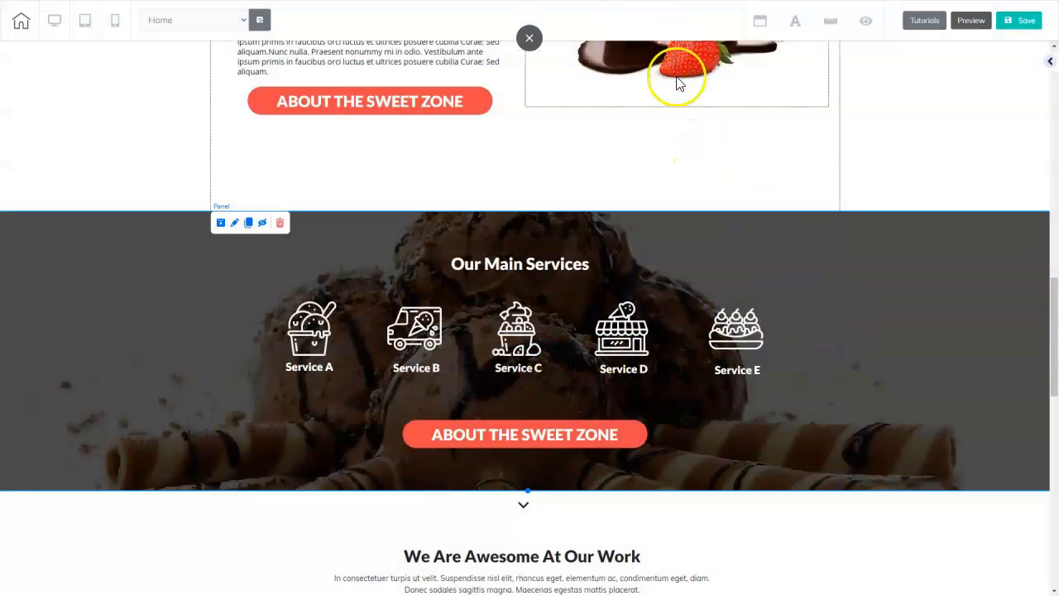
# - Copy the heading "Make the Sweet Zone Your Favorite Sweet Spot!" from the finished example page
pyautogui.scroll(-2, 393, 506)
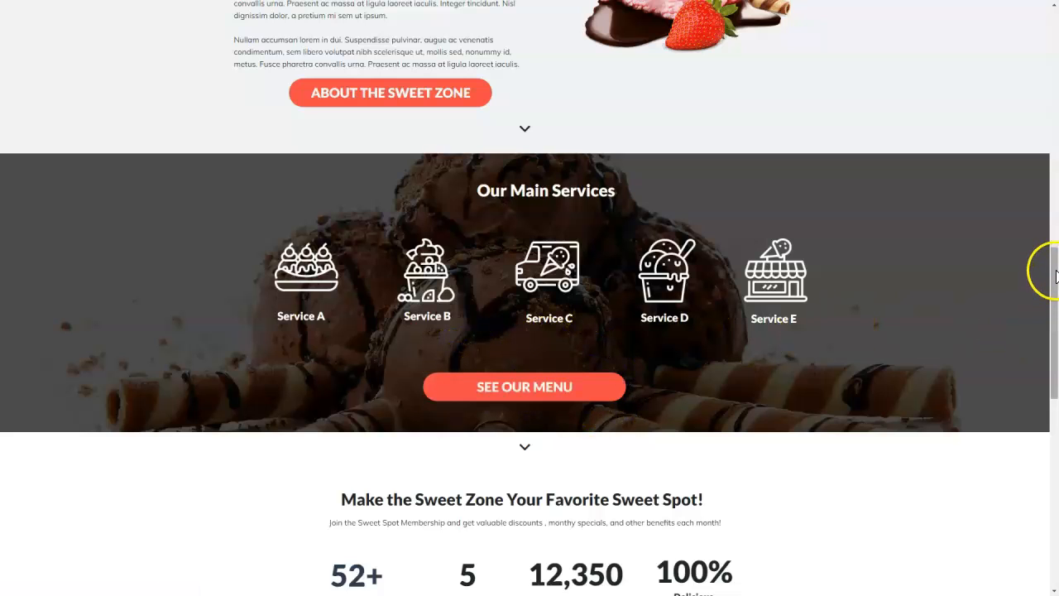
pyautogui.moveTo(1055, 260); pyautogui.dragTo(1054, 317)
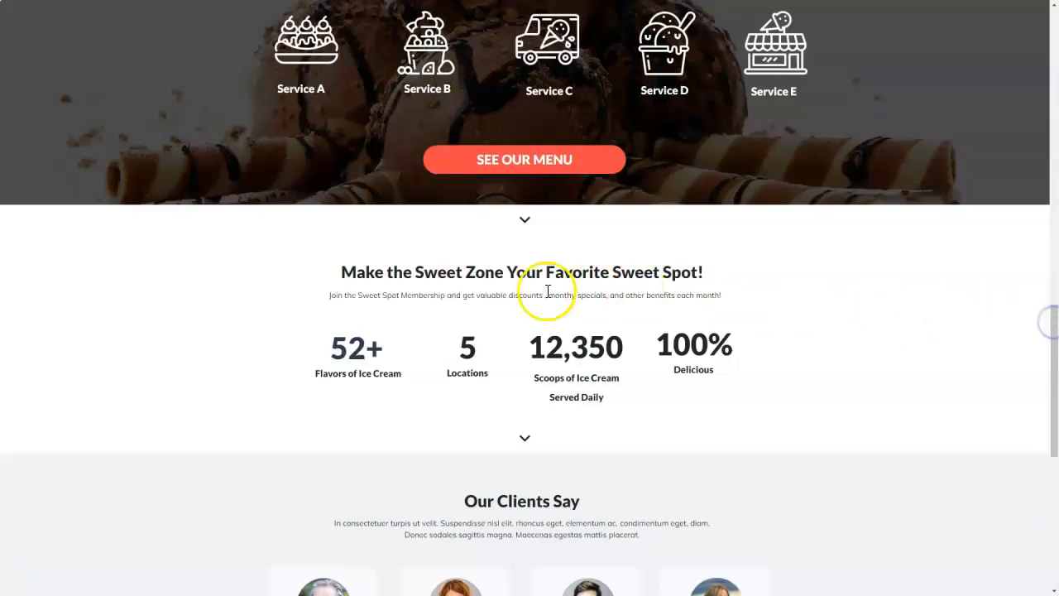
pyautogui.click(708, 268)
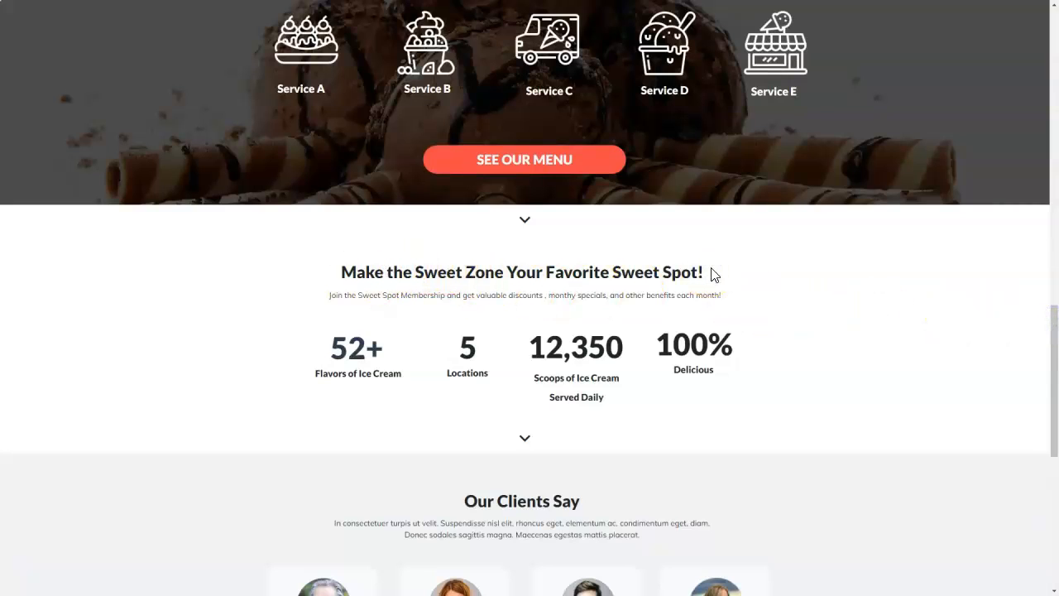
pyautogui.moveTo(713, 274); pyautogui.dragTo(337, 286)
pyautogui.hotkey('ctrl', 'c')
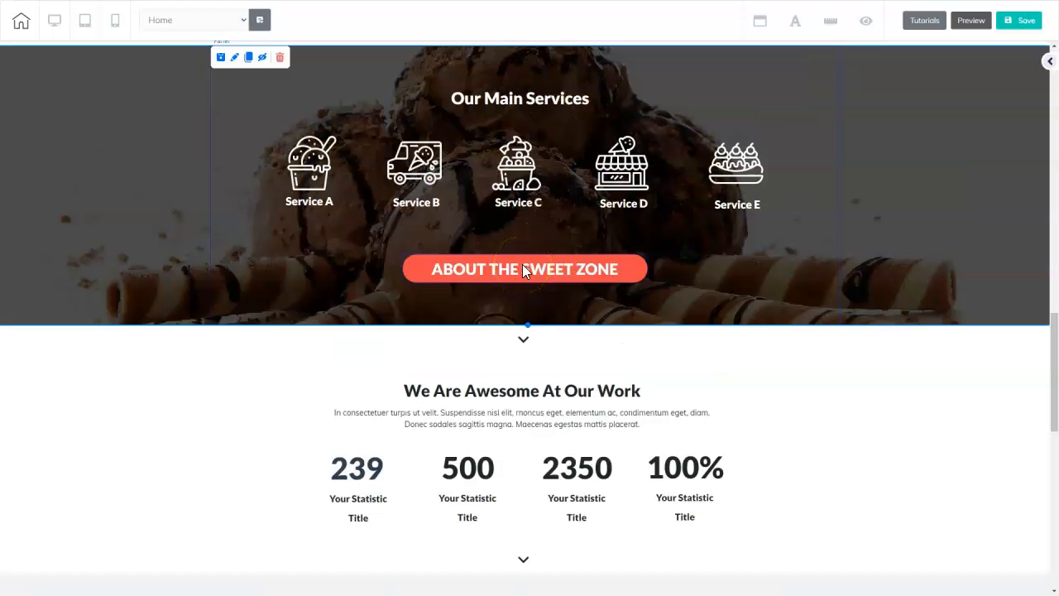
# - Change the headline of the button in the services panel to "SEE OUR MENU"
pyautogui.click(523, 266)
pyautogui.click(427, 244)
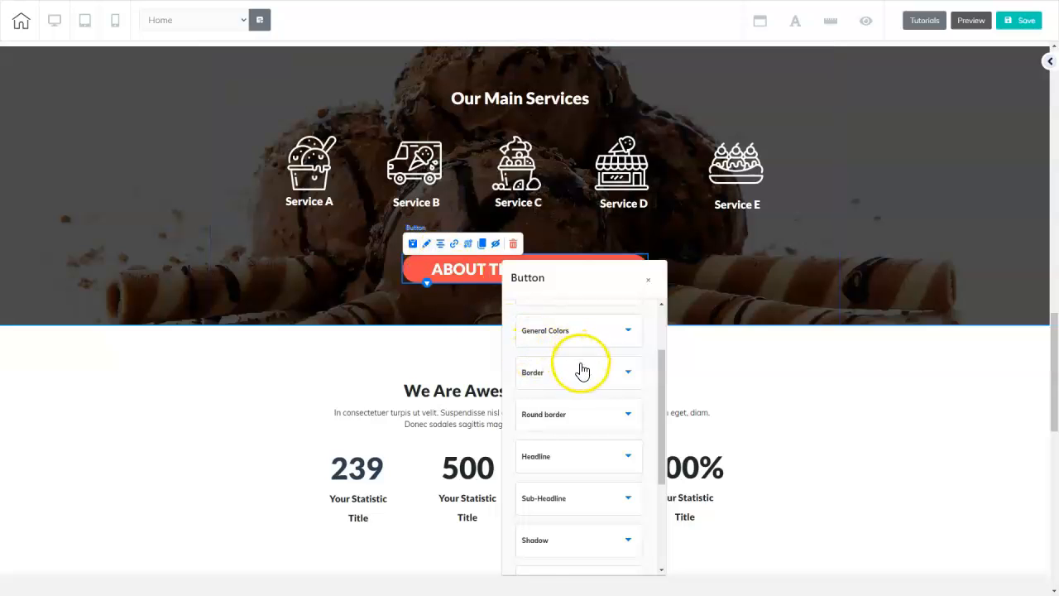
pyautogui.scroll(-3, 580, 371)
pyautogui.click(629, 348)
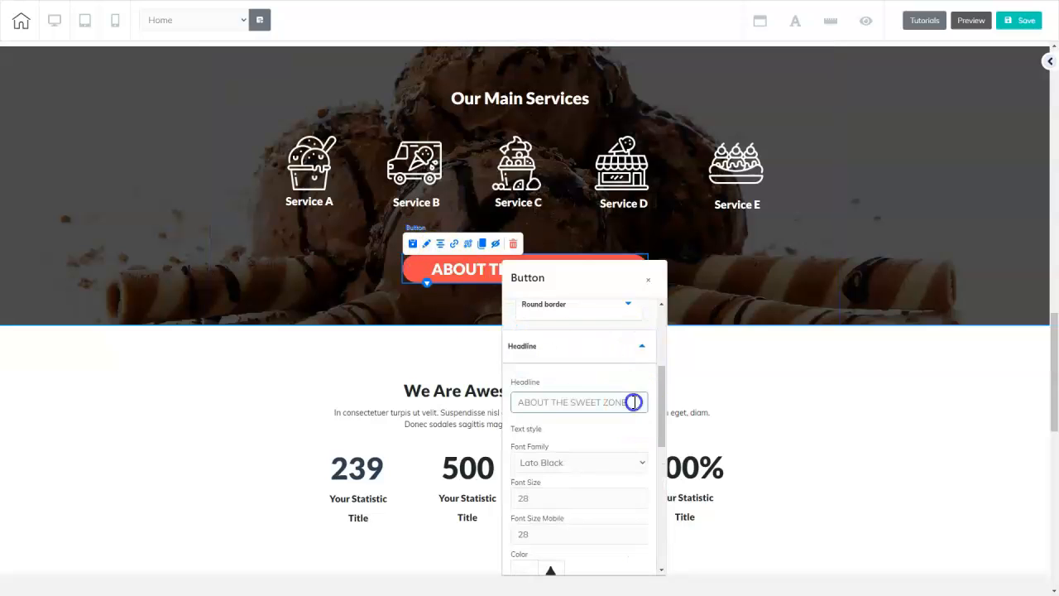
pyautogui.moveTo(635, 402); pyautogui.dragTo(493, 402)
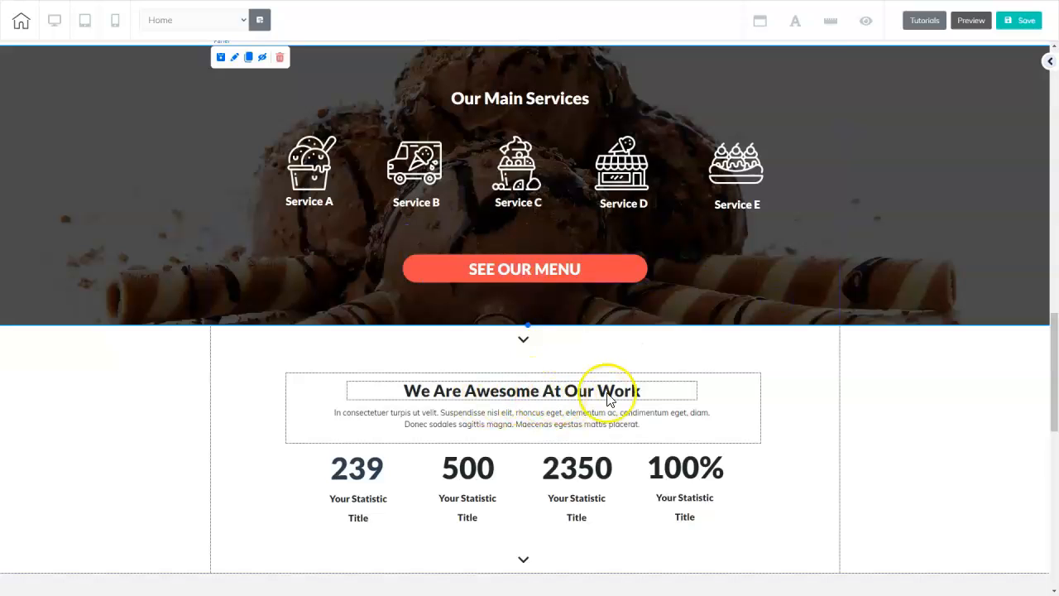
# - Replace the "We Are Awesome At Our Work" heading with the copied text "Make the Sweet Zone Your Favorite Sweet Spot!"
pyautogui.click(664, 390)
pyautogui.click(664, 390)
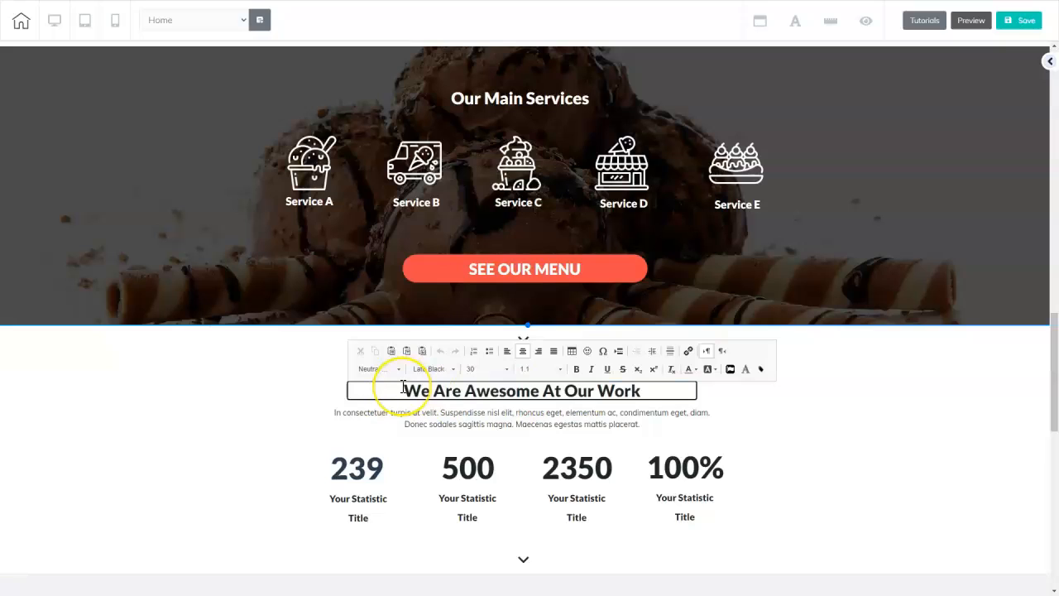
pyautogui.moveTo(403, 389); pyautogui.dragTo(654, 387)
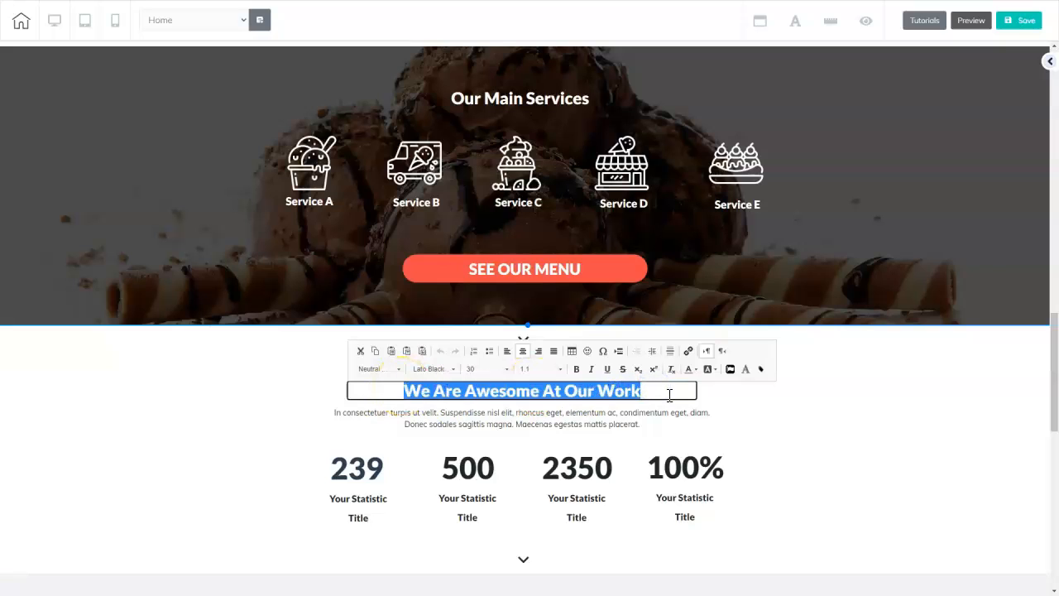
pyautogui.hotkey('ctrl', 'v')
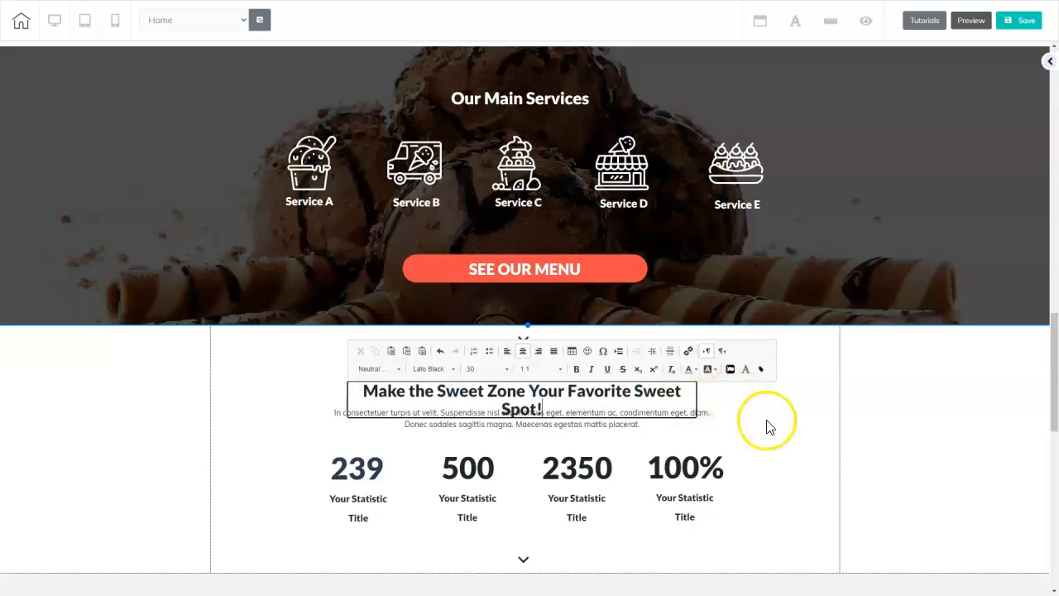
# - Widen the new heading to fit on one line, centre it, and move the placeholder paragraph directly beneath it
pyautogui.click(691, 400)
pyautogui.click(735, 413)
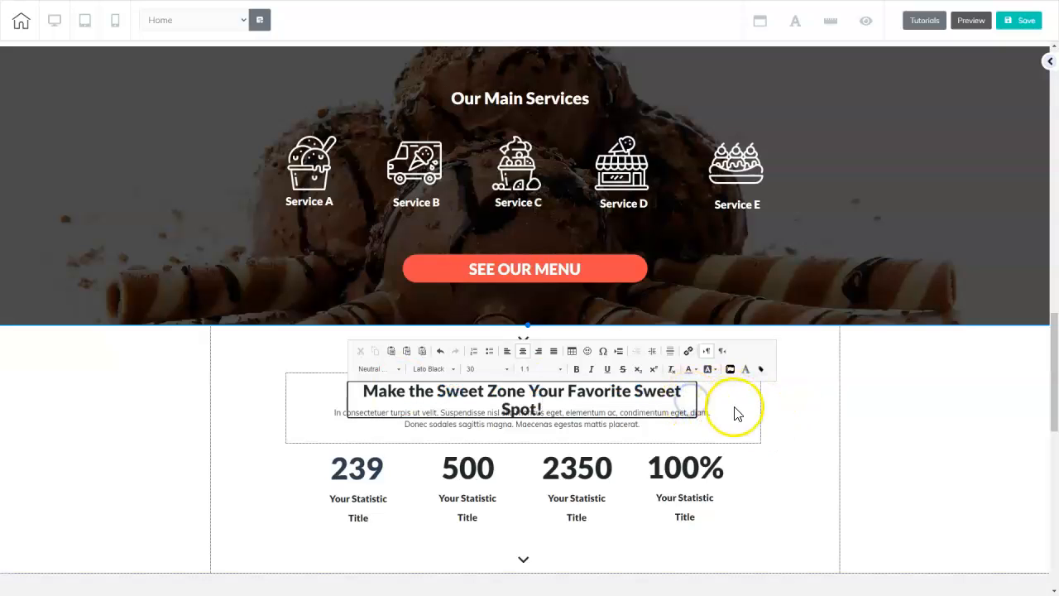
pyautogui.click(690, 402)
pyautogui.click(657, 390)
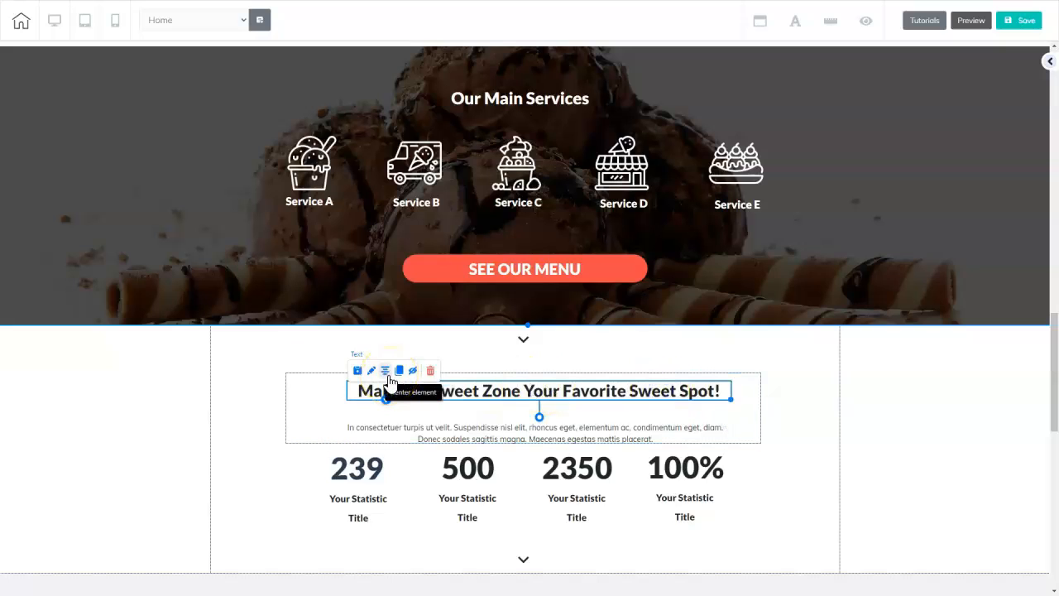
pyautogui.click(389, 381)
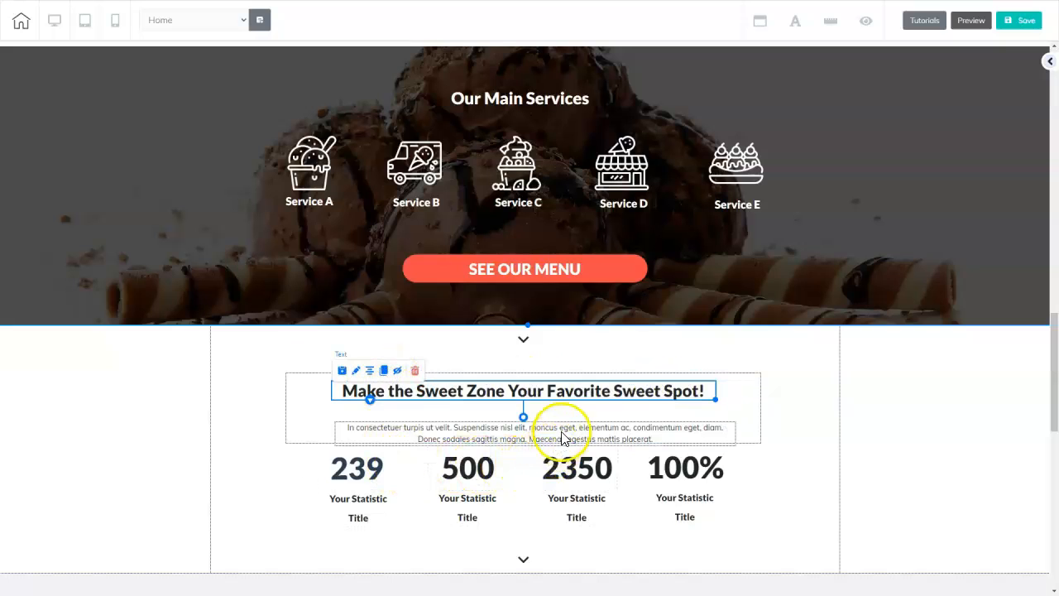
pyautogui.moveTo(561, 436); pyautogui.dragTo(464, 424)
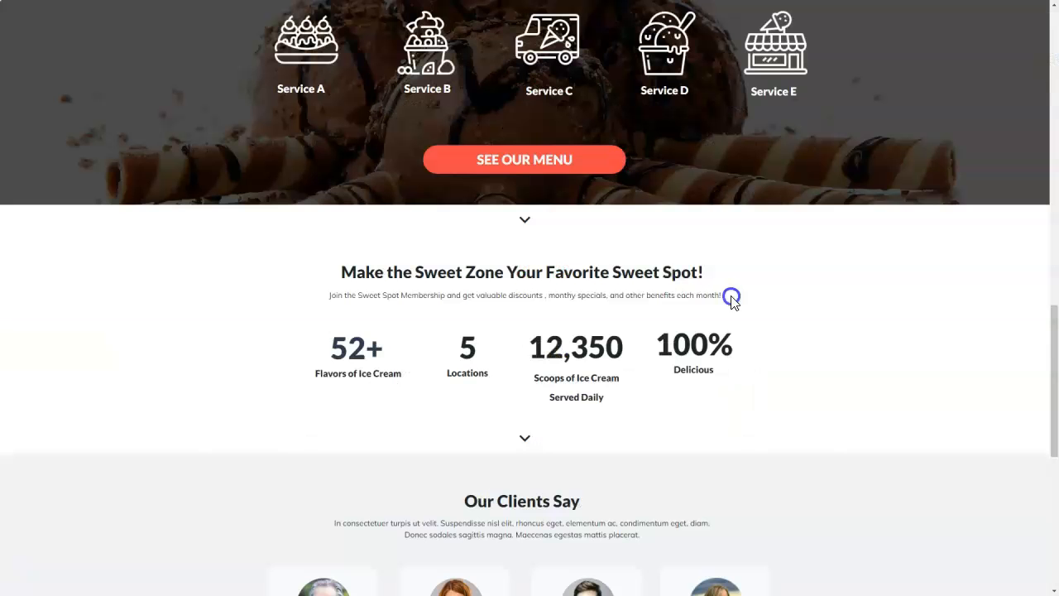
# - Copy the sentence beginning "Join the Sweet Spot Membership" below the heading of the finished example page
pyautogui.moveTo(731, 298); pyautogui.dragTo(691, 295)
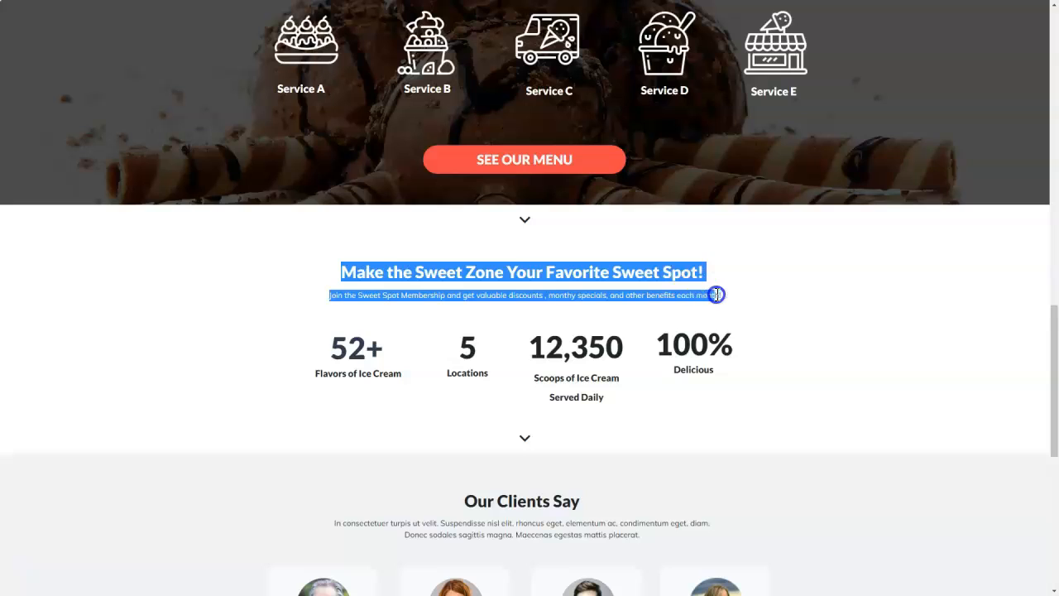
pyautogui.click(751, 295)
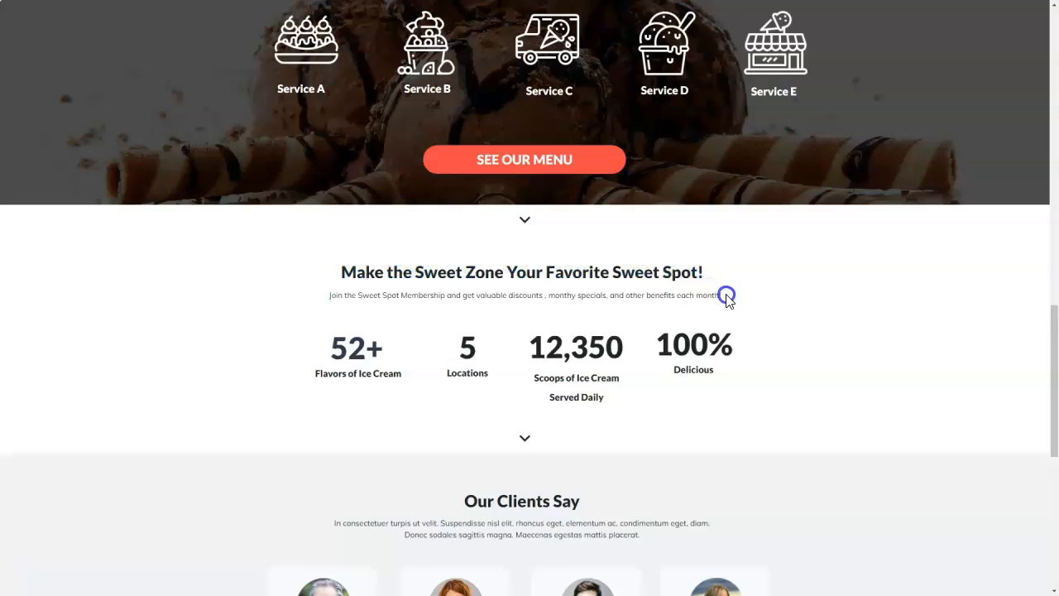
pyautogui.moveTo(730, 299); pyautogui.dragTo(693, 296)
pyautogui.click(736, 298)
pyautogui.moveTo(365, 295); pyautogui.dragTo(728, 306)
pyautogui.hotkey('ctrl', 'c')
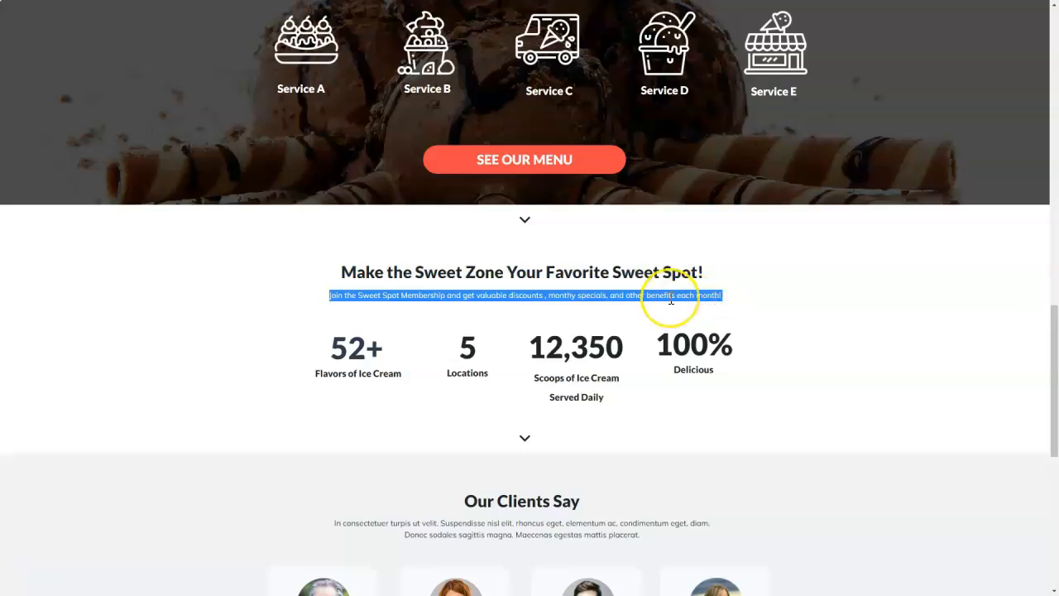
pyautogui.rightClick(671, 300)
pyautogui.click(687, 308)
pyautogui.click(342, 319)
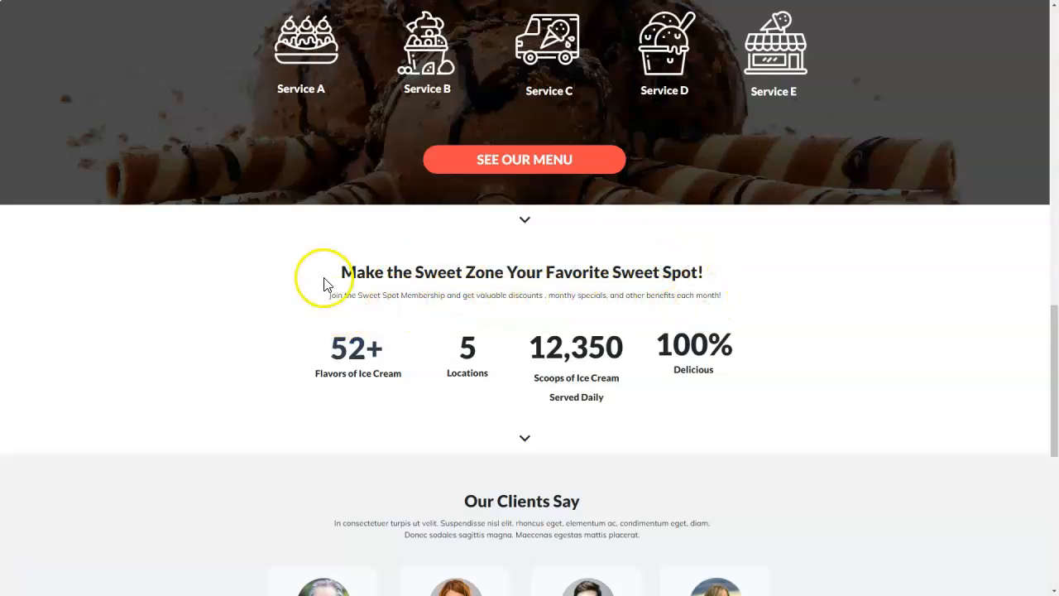
# - Return to the editor and replace the placeholder paragraph under the "Make the Sweet Zone" heading with the copied membership sentence
pyautogui.click(532, 43)
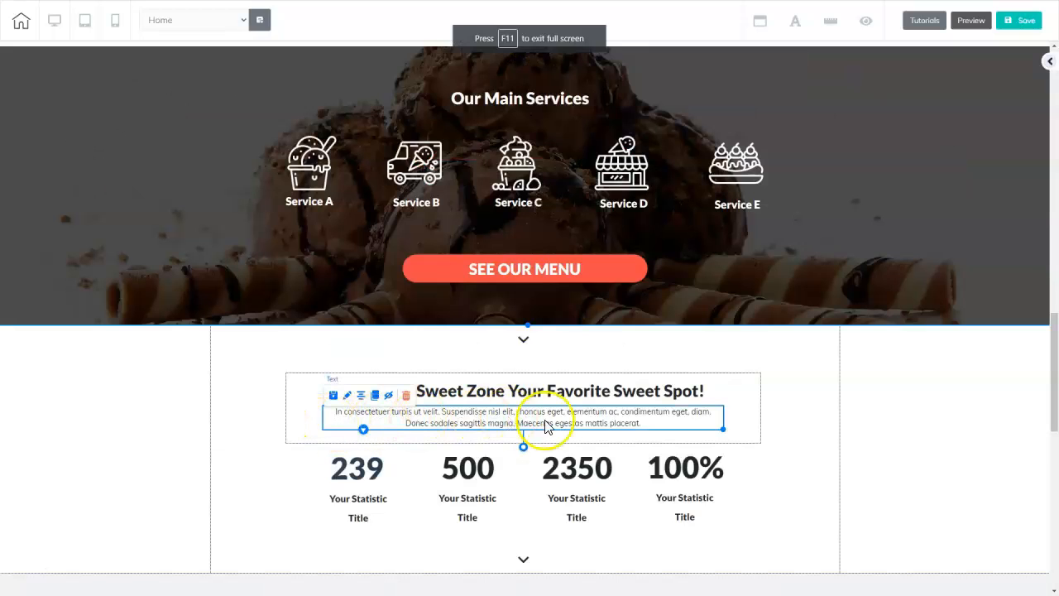
pyautogui.click(606, 422)
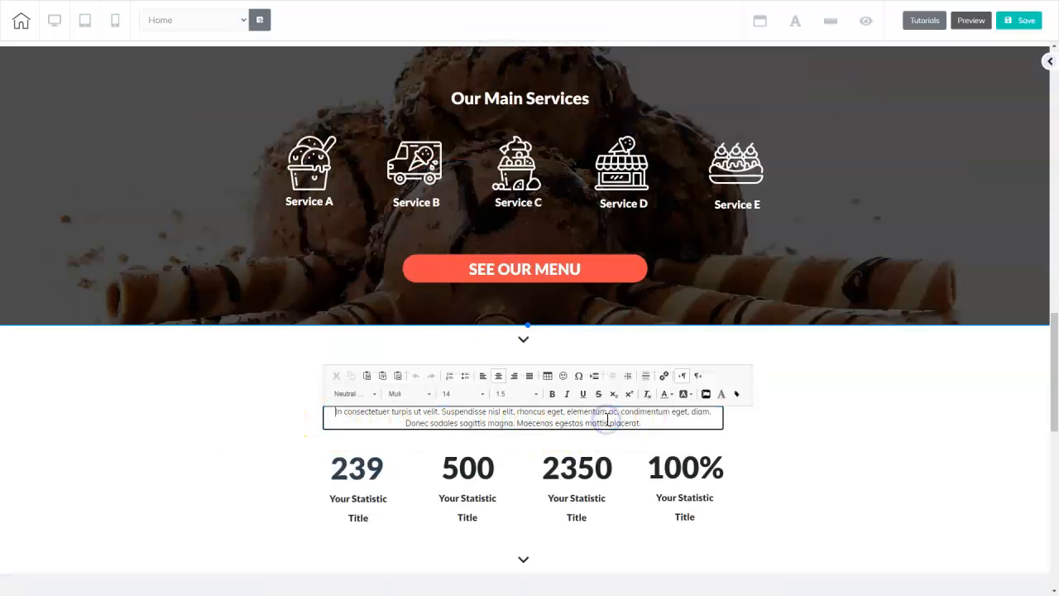
pyautogui.moveTo(647, 422); pyautogui.dragTo(326, 413)
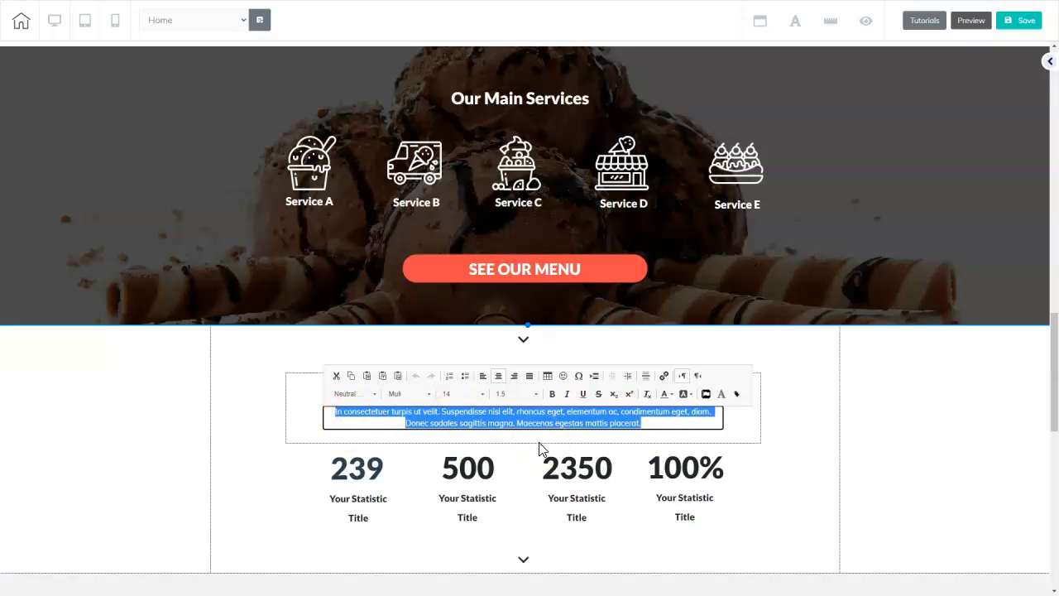
pyautogui.hotkey('ctrl', 'v')
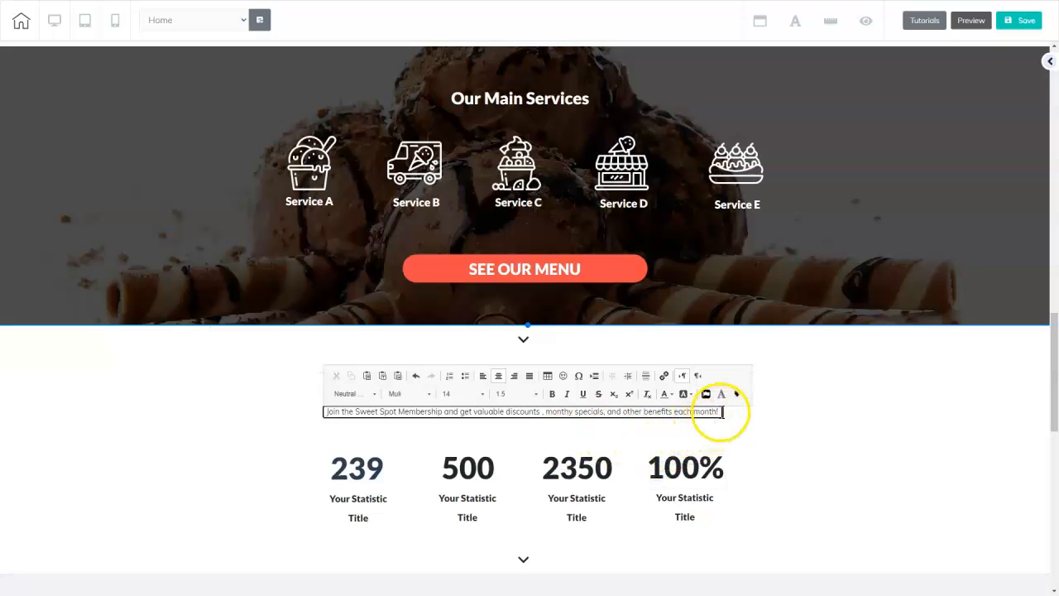
# - Set the membership sentence's font size to 16, reposition it centred beneath the heading, and save the page
pyautogui.moveTo(721, 411); pyautogui.dragTo(332, 422)
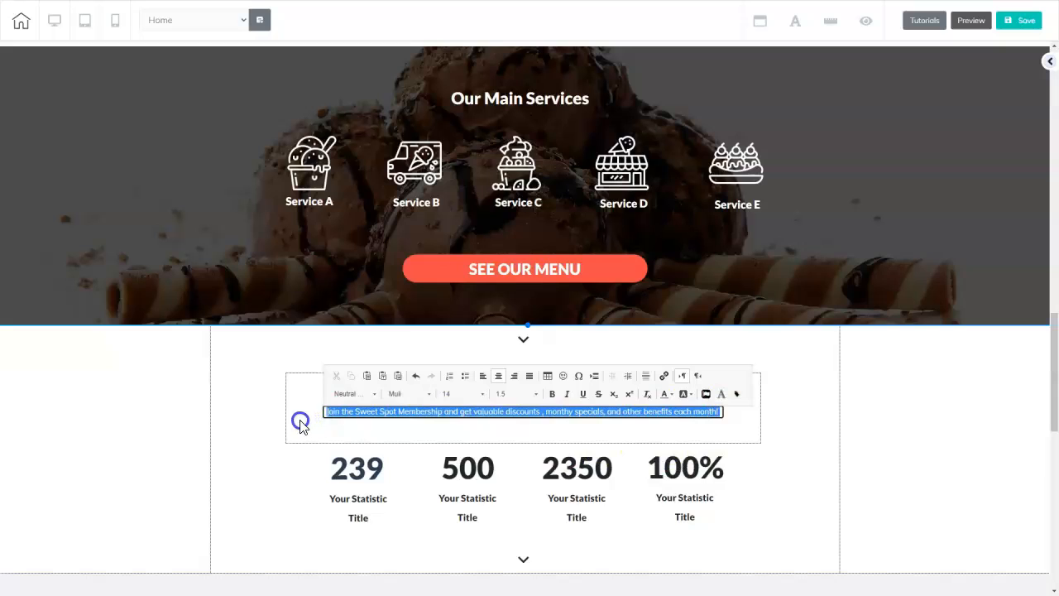
pyautogui.click(486, 396)
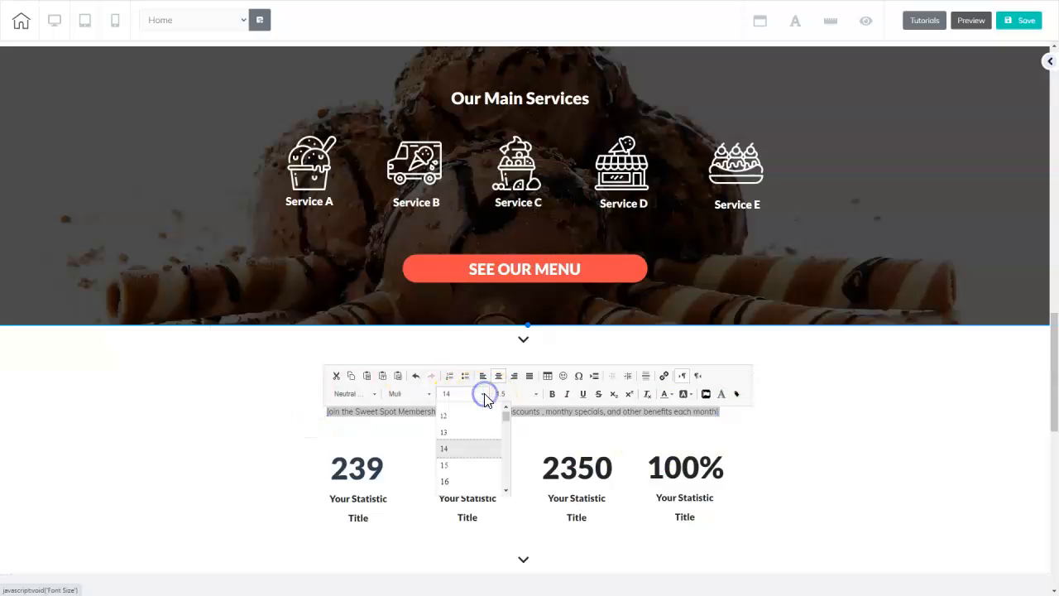
pyautogui.click(450, 483)
pyautogui.click(762, 431)
pyautogui.click(610, 421)
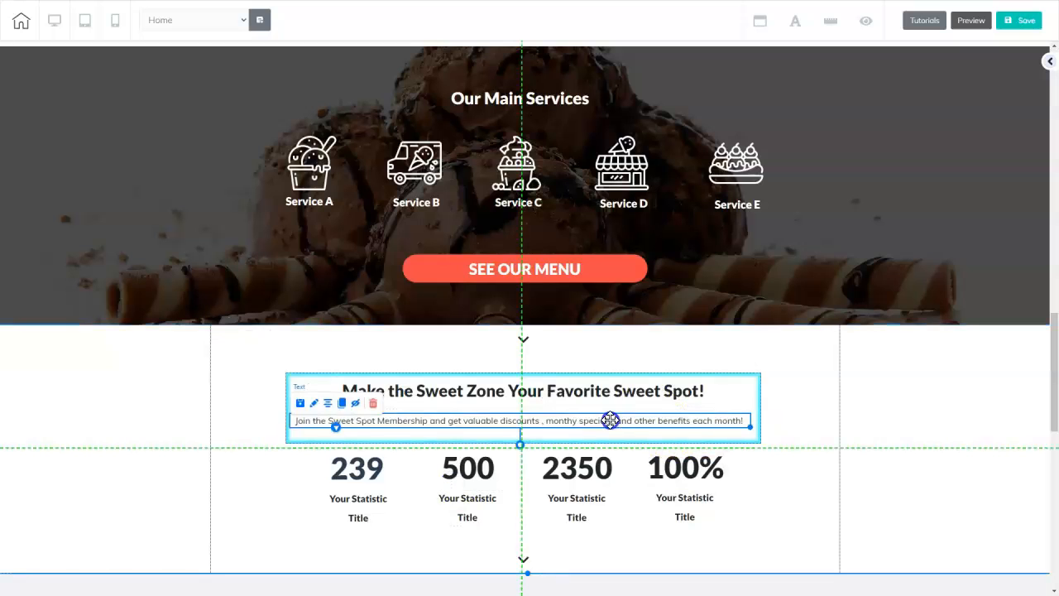
pyautogui.moveTo(613, 425); pyautogui.dragTo(433, 411)
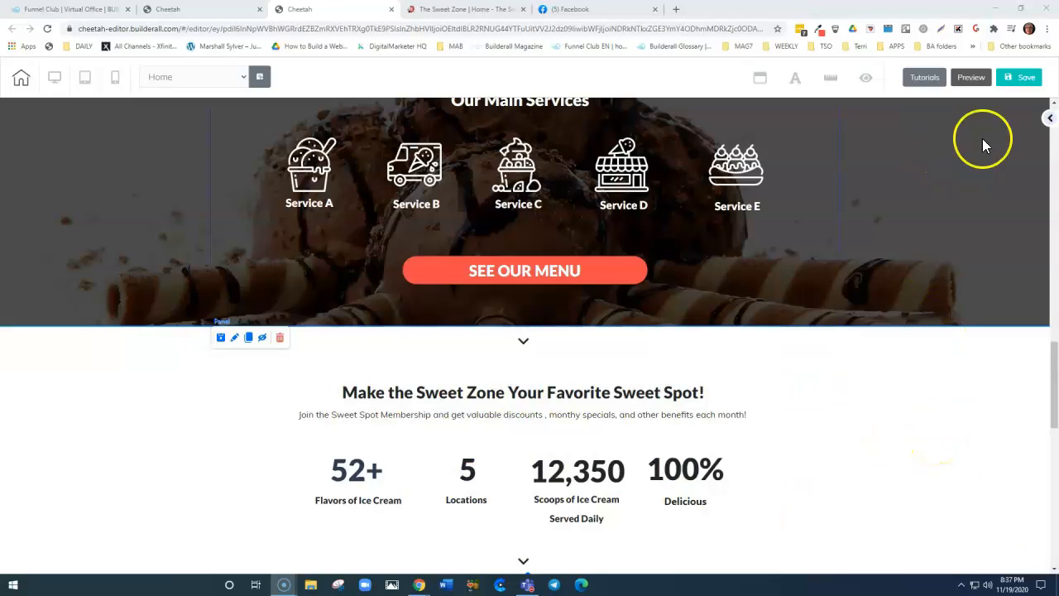
pyautogui.click(1022, 83)
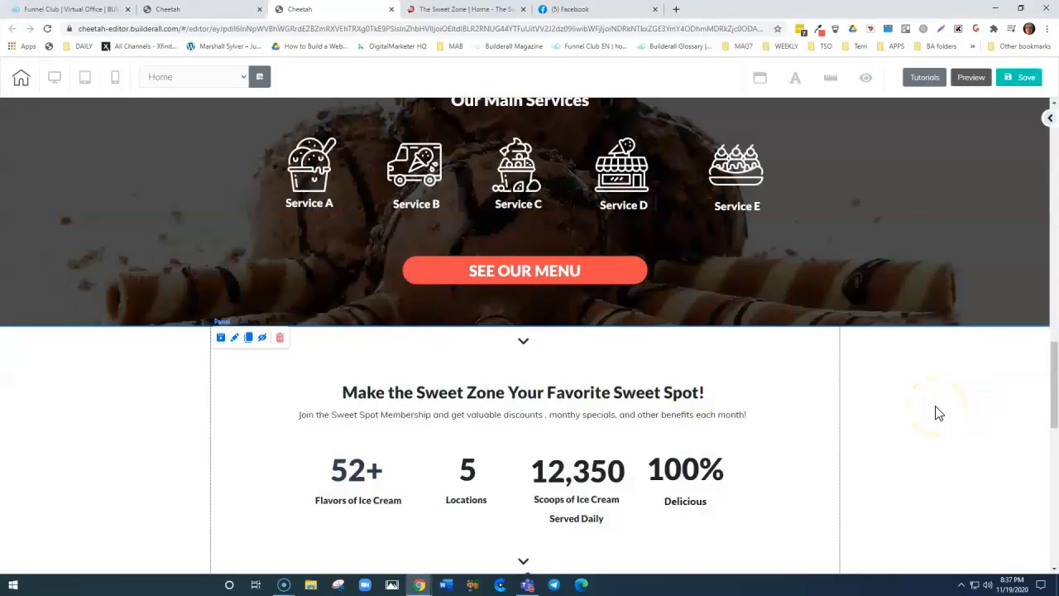
# - Compare the client testimonials, contact banner and footer of the page being edited with those on the finished example page
pyautogui.scroll(-2, 938, 413)
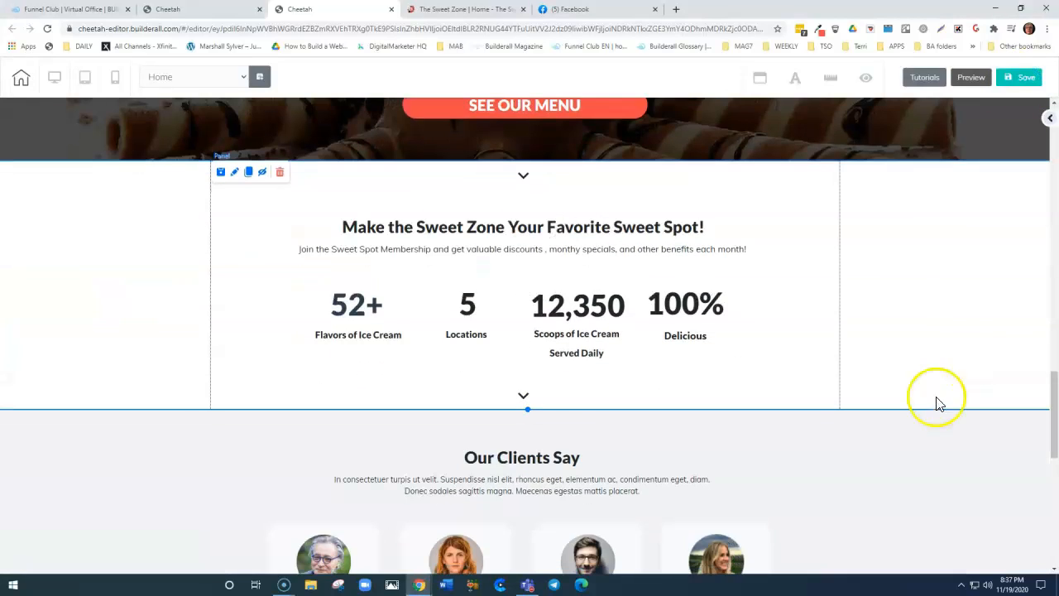
pyautogui.scroll(1, 941, 331)
pyautogui.scroll(-3, 941, 331)
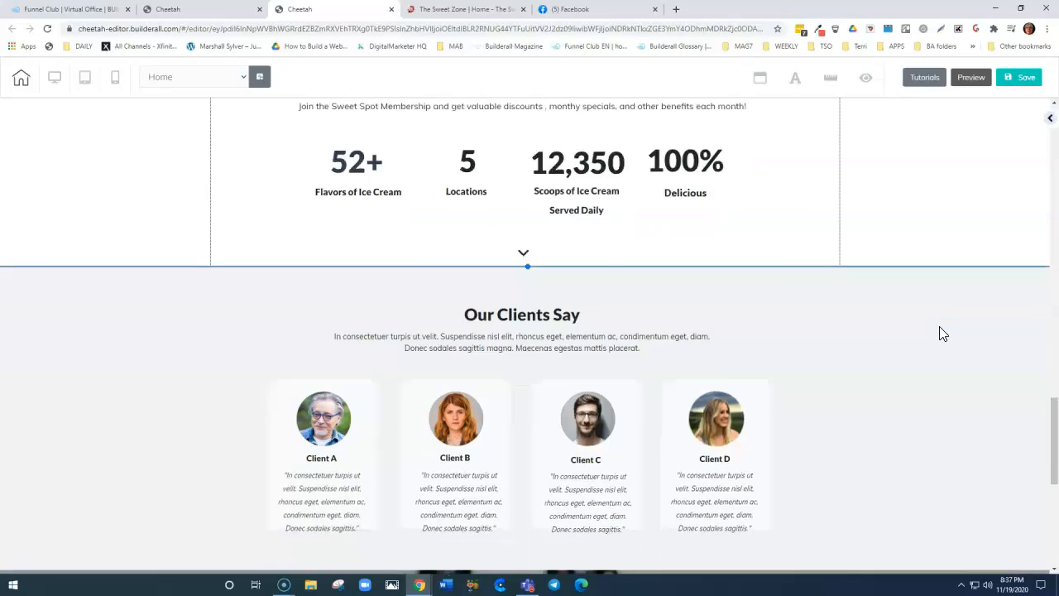
pyautogui.scroll(-2, 939, 333)
pyautogui.scroll(2, 938, 333)
pyautogui.click(277, 369)
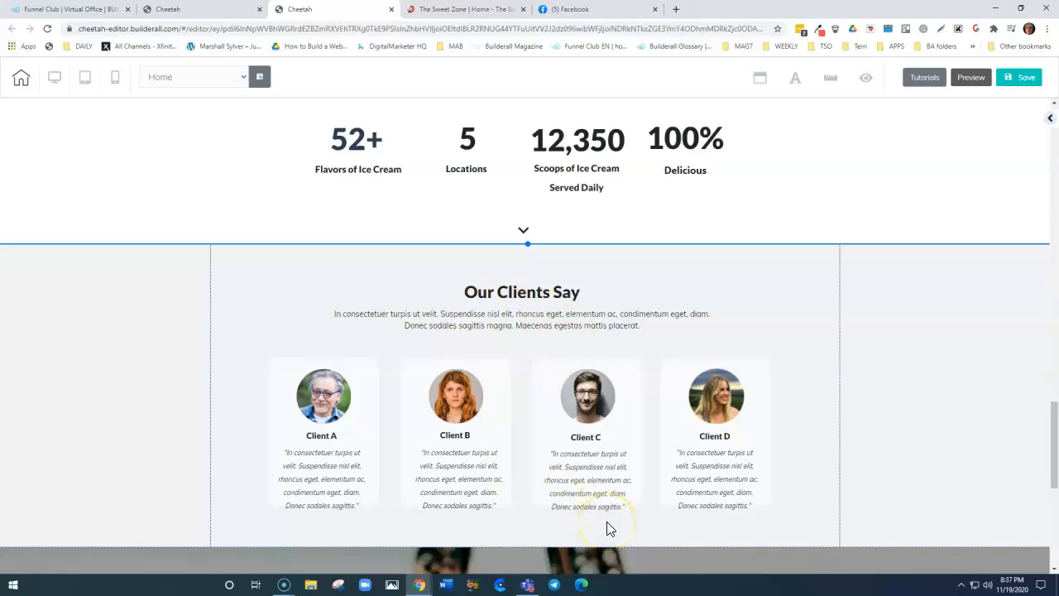
pyautogui.scroll(-3, 903, 379)
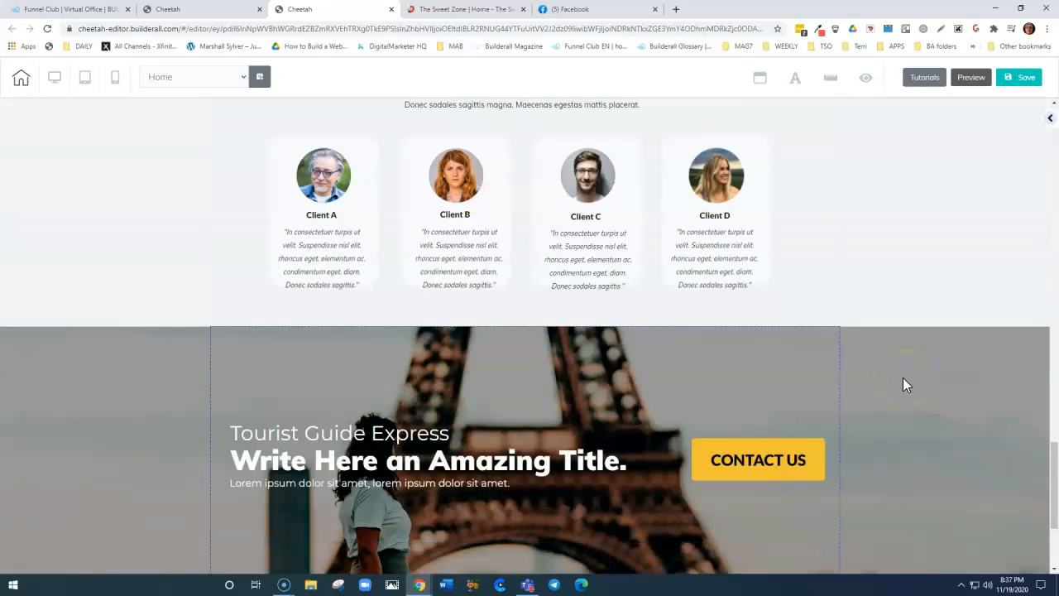
pyautogui.scroll(-1, 903, 379)
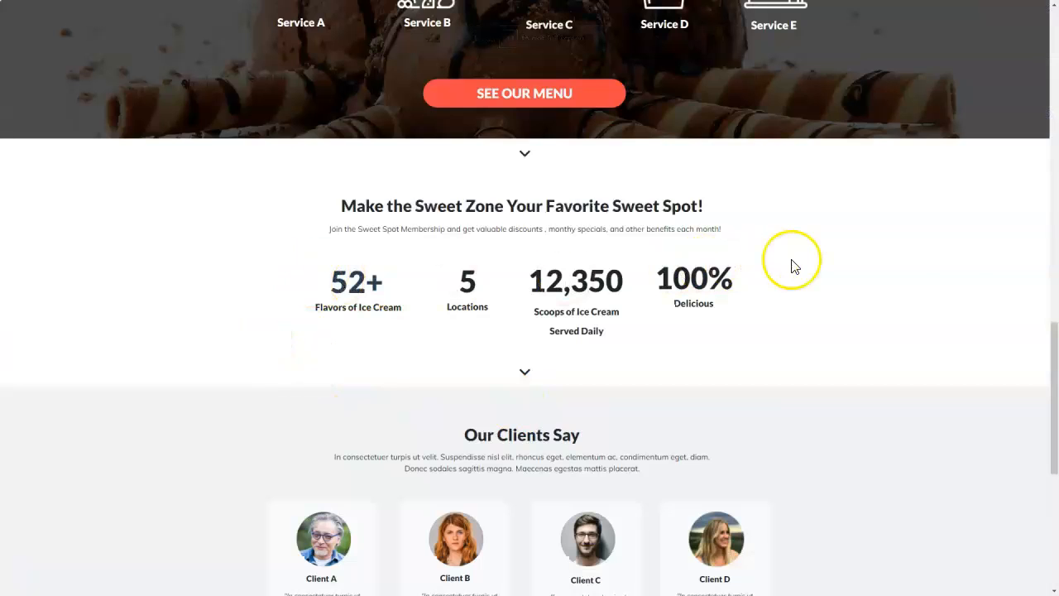
pyautogui.scroll(-2, 953, 288)
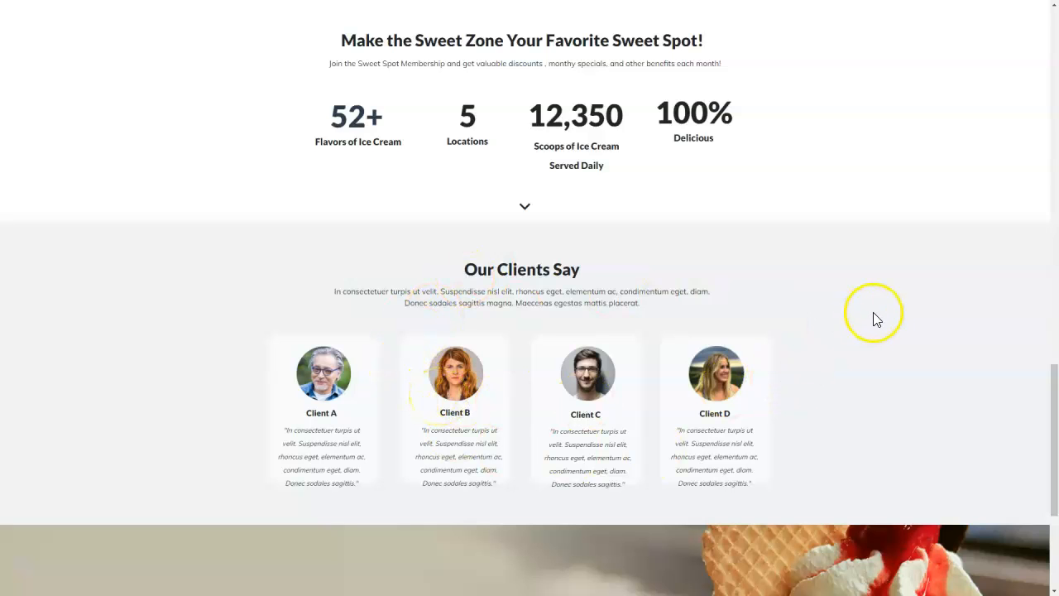
pyautogui.scroll(-3, 887, 316)
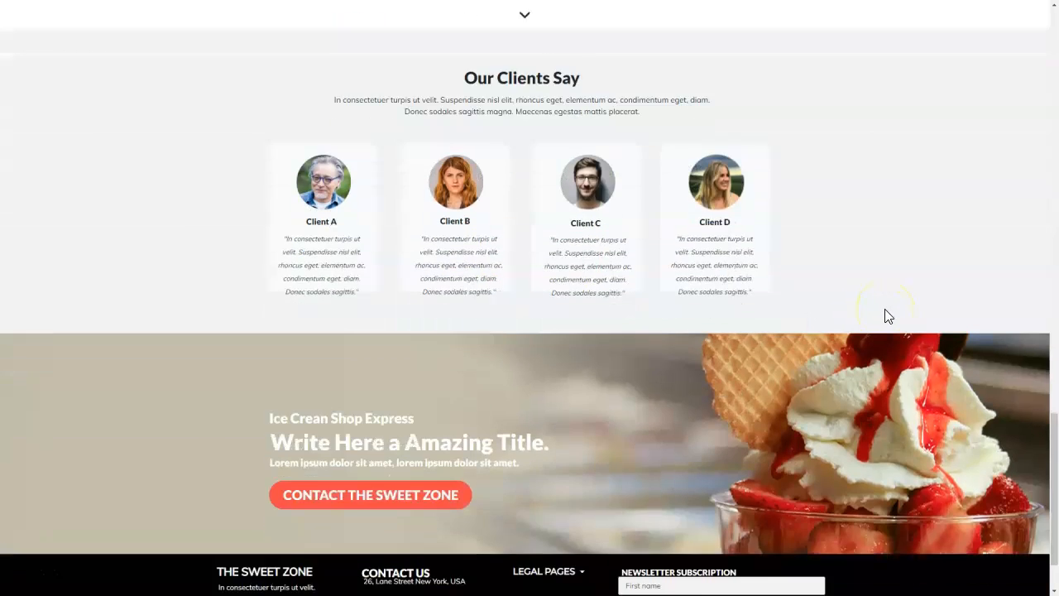
pyautogui.scroll(-1, 885, 316)
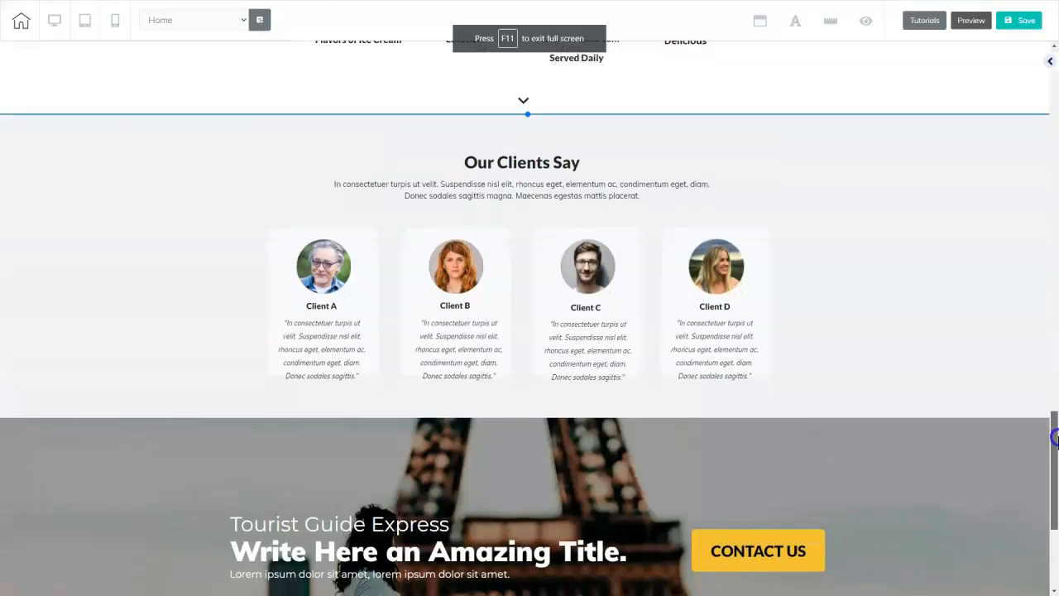
# - Replace the Eiffel Tower banner's background with the strawberry sundae image from the ICE CREAM SHOP folder
pyautogui.moveTo(1052, 432); pyautogui.dragTo(1055, 493)
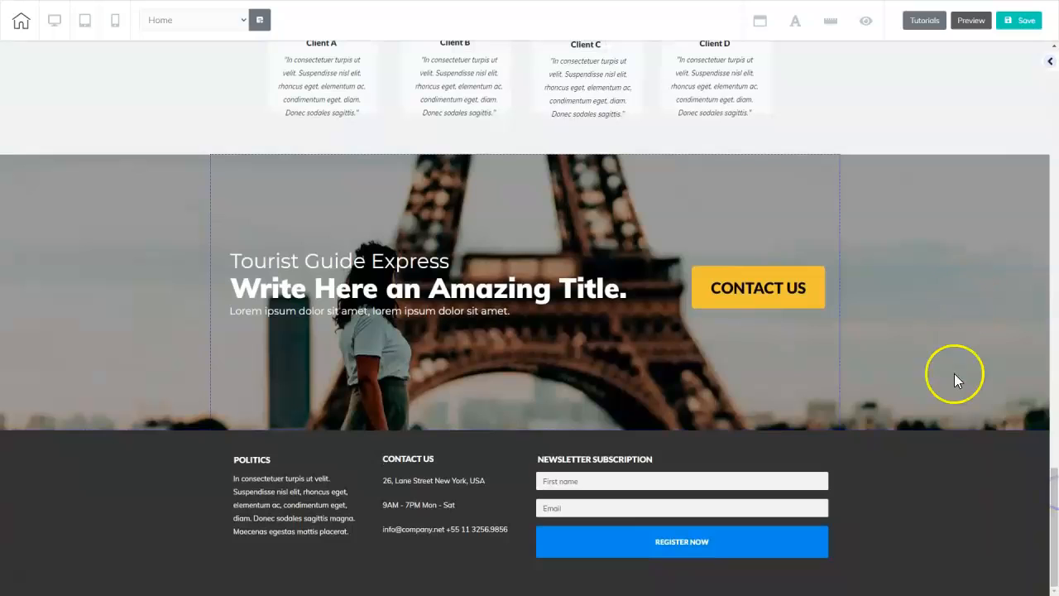
pyautogui.click(913, 221)
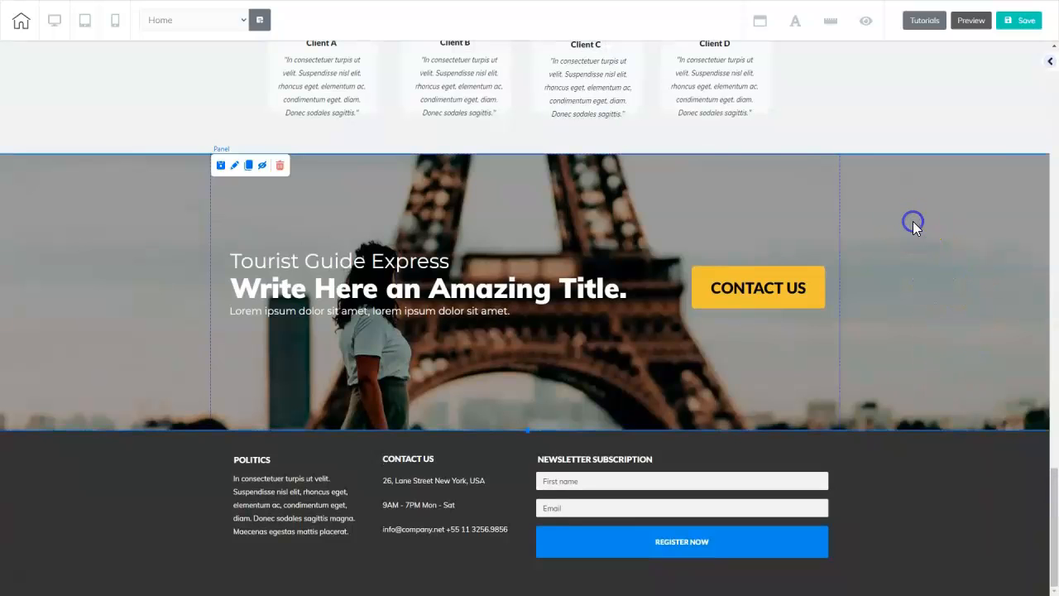
pyautogui.click(234, 166)
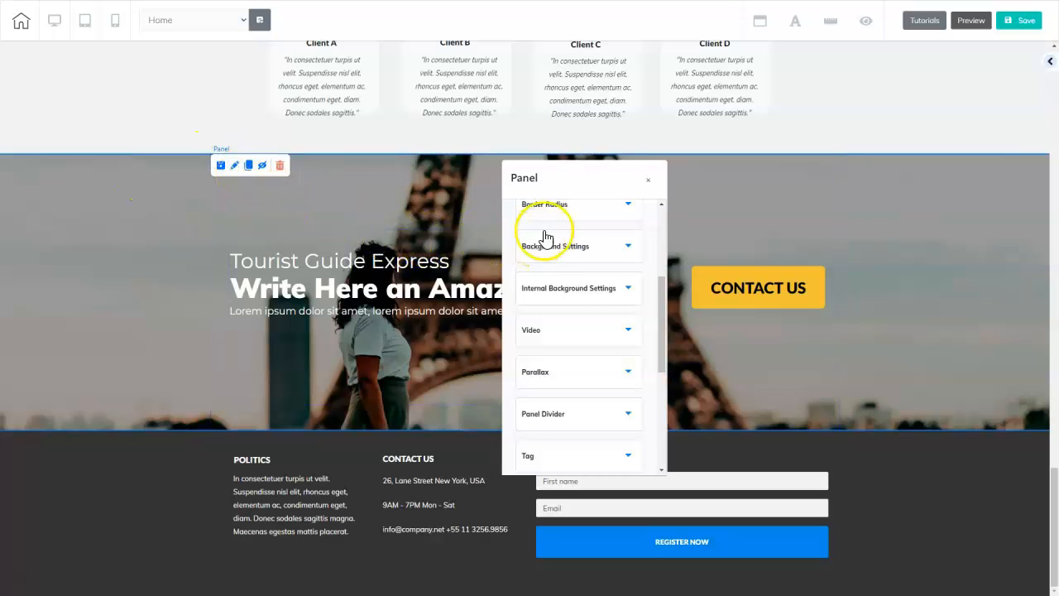
pyautogui.moveTo(660, 298)
pyautogui.mouseDown()
pyautogui.moveTo(662, 212)
pyautogui.moveTo(661, 331)
pyautogui.mouseUp()
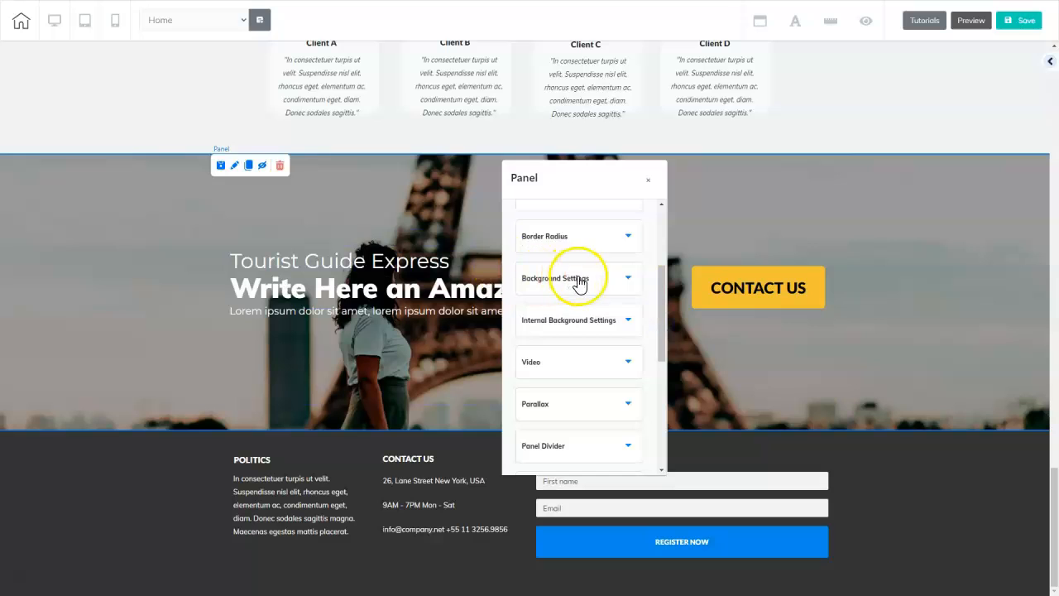
pyautogui.click(612, 278)
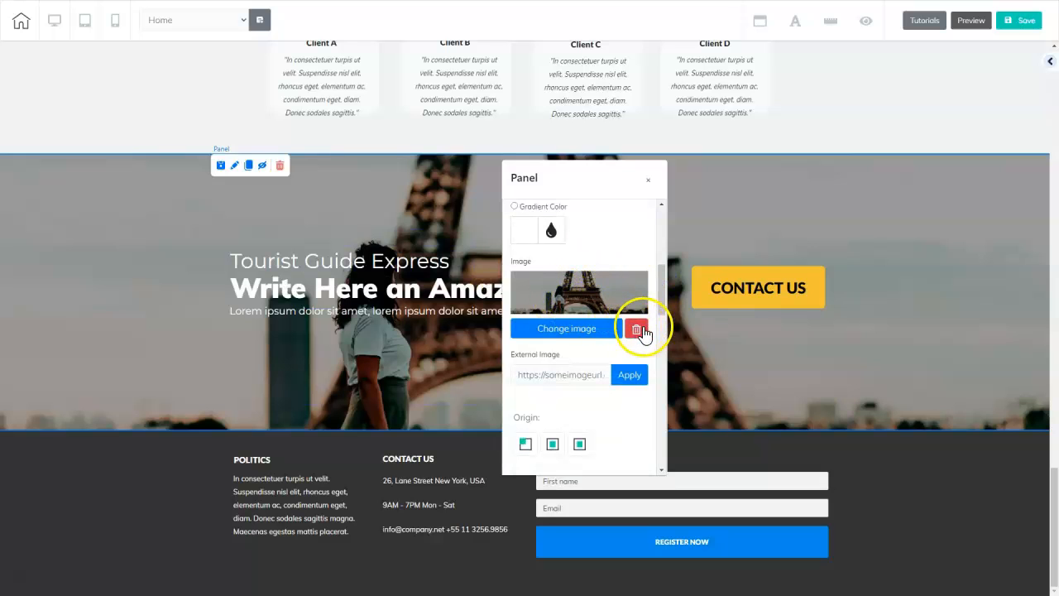
pyautogui.click(584, 329)
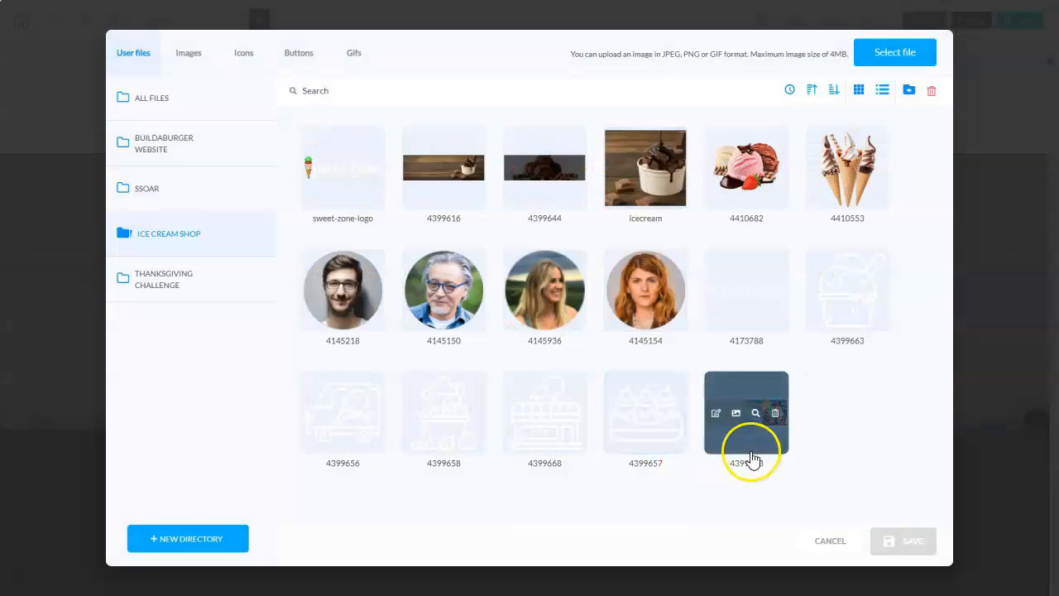
pyautogui.click(739, 443)
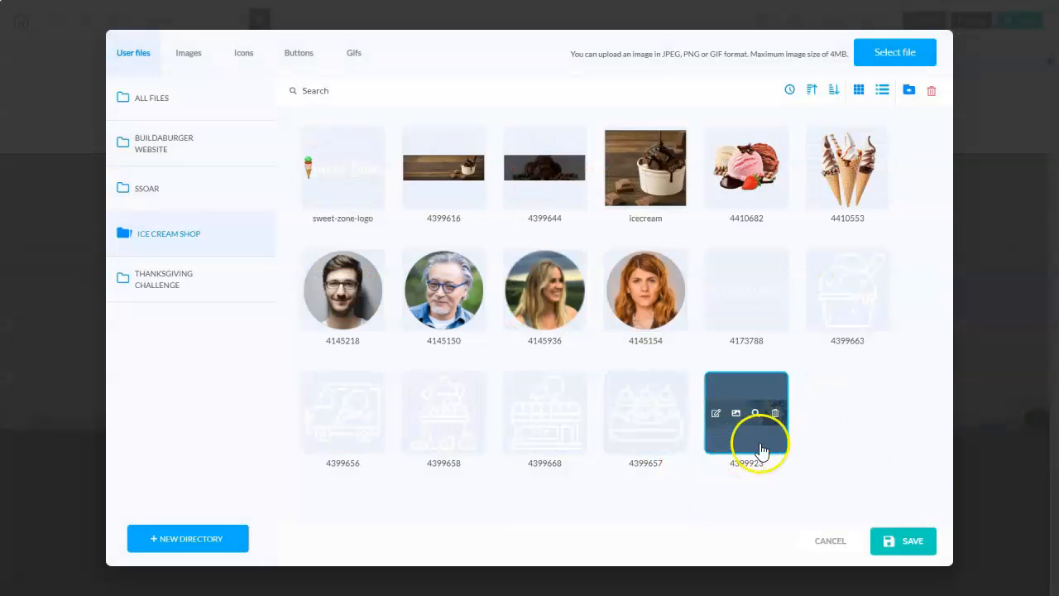
pyautogui.click(930, 546)
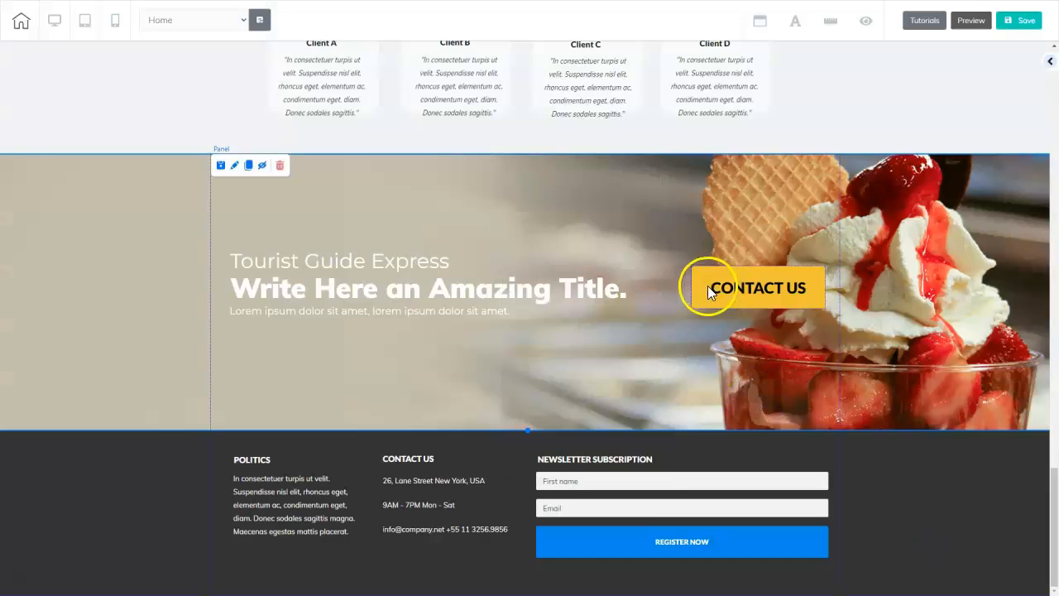
# - Widen the box around the banner's text so it spans the full "Write Here an Amazing Title." line
pyautogui.click(707, 287)
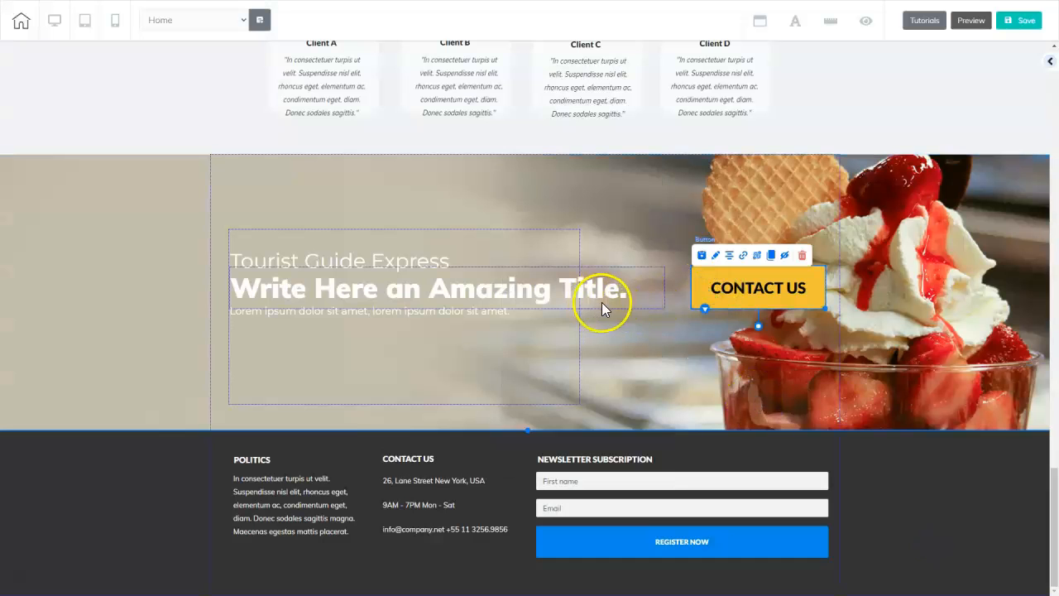
pyautogui.click(564, 351)
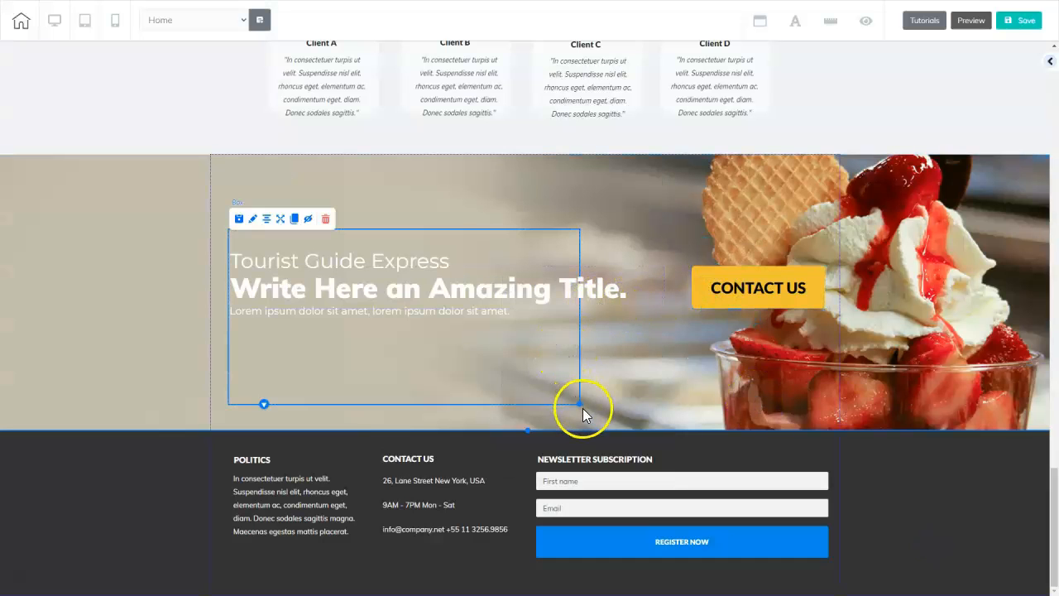
pyautogui.moveTo(580, 405); pyautogui.dragTo(676, 406)
# - Delete the yellow CONTACT US button from the sundae banner
pyautogui.click(801, 297)
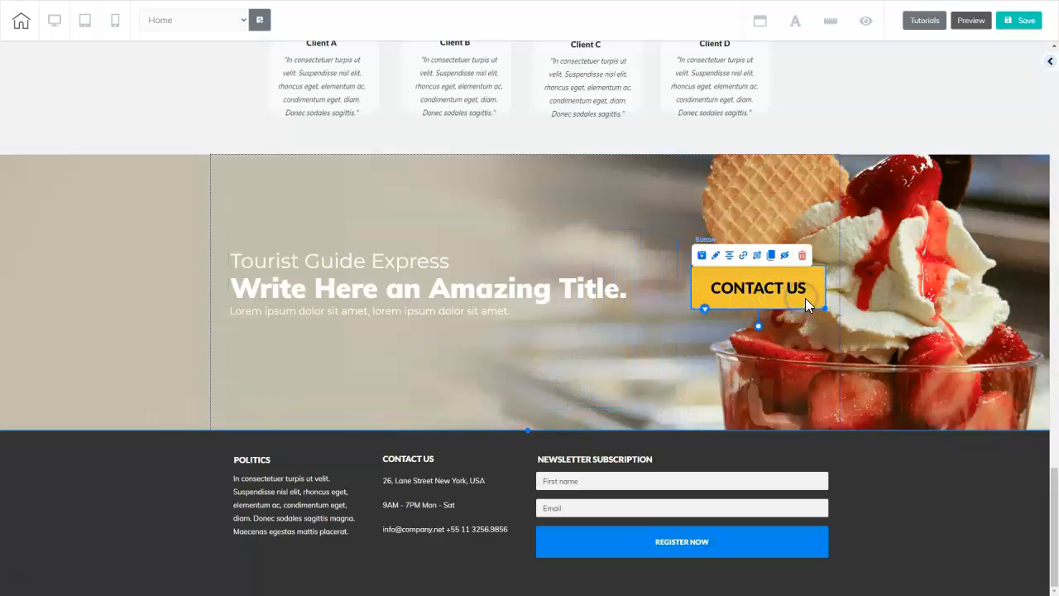
pyautogui.click(802, 257)
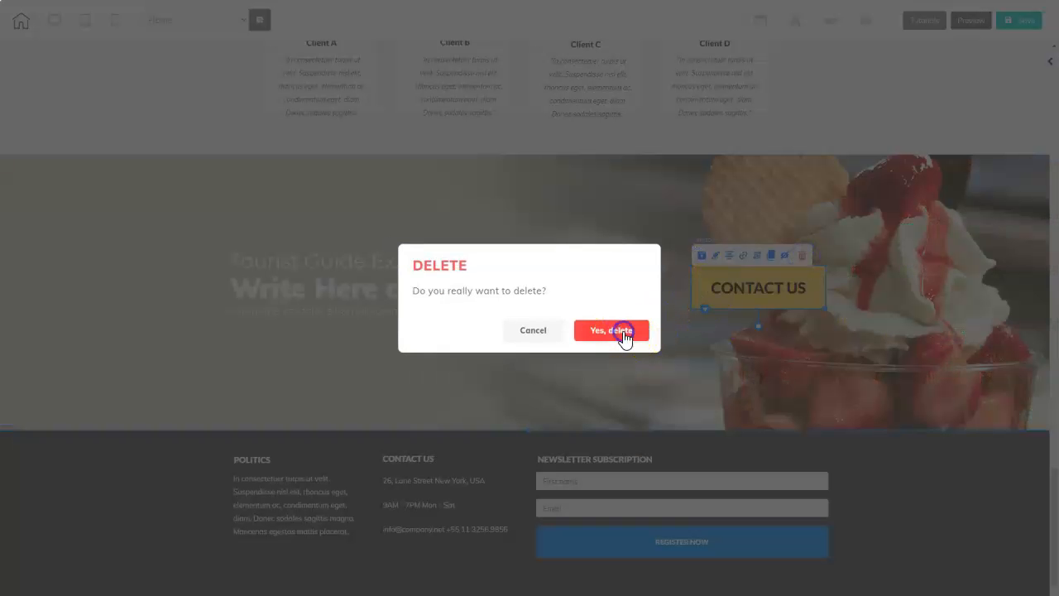
pyautogui.click(612, 330)
# - Clone the SEE OUR MENU button and move the copy into the sundae banner below its text
pyautogui.scroll(3, 760, 284)
pyautogui.scroll(4, 760, 287)
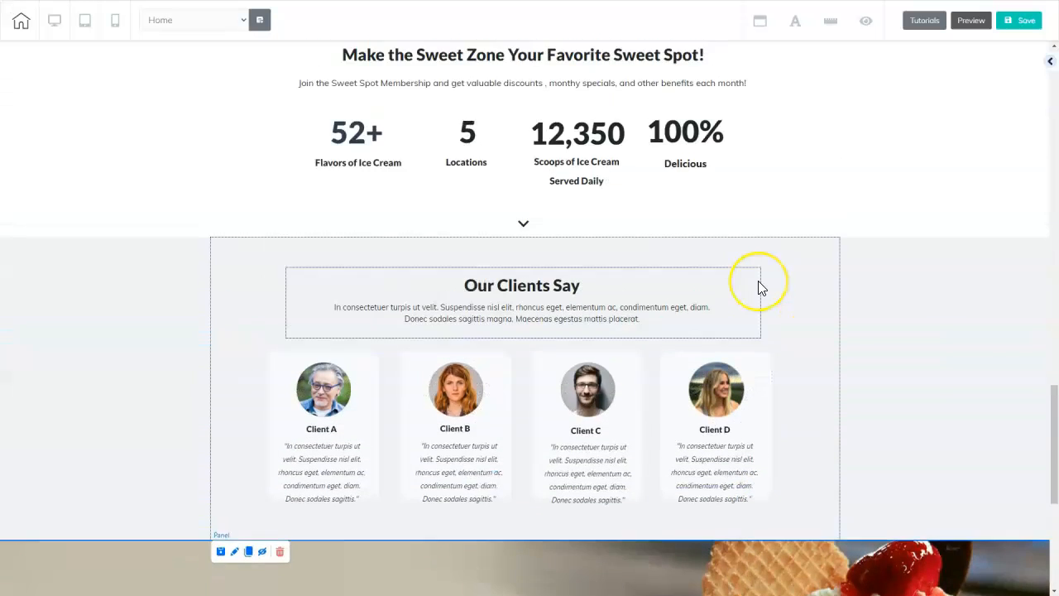
pyautogui.click(613, 99)
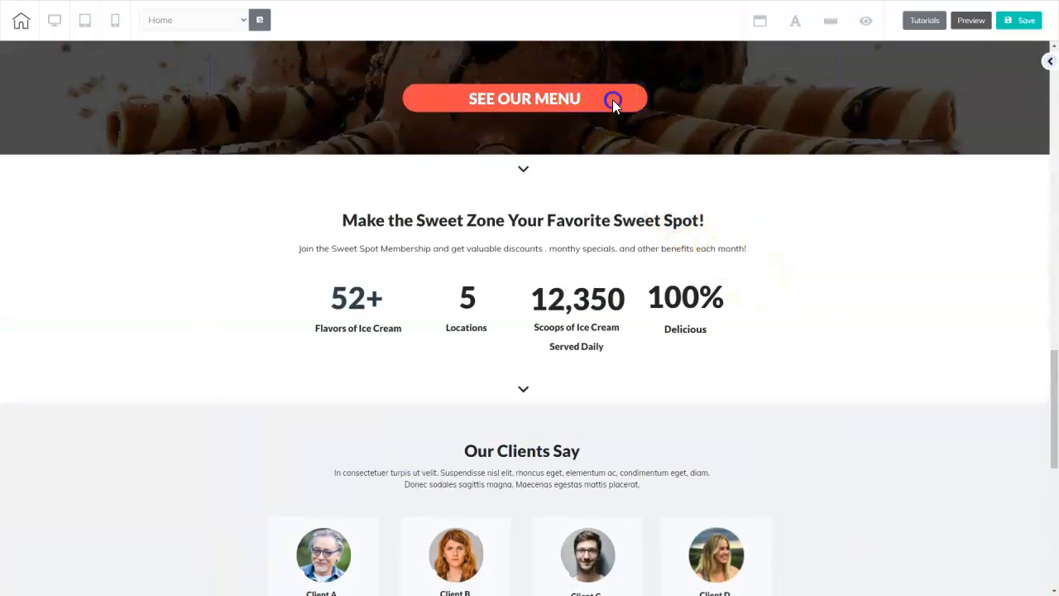
pyautogui.click(484, 75)
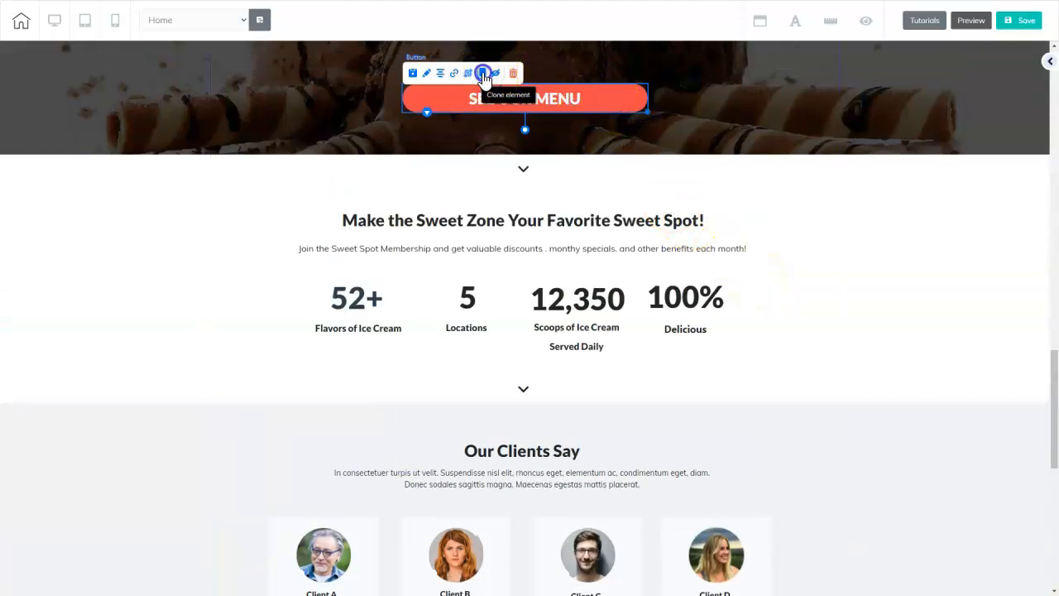
pyautogui.moveTo(484, 79)
pyautogui.mouseDown()
pyautogui.moveTo(634, 111)
pyautogui.moveTo(620, 296)
pyautogui.moveTo(629, 579)
pyautogui.mouseUp()
pyautogui.moveTo(1053, 455); pyautogui.dragTo(1044, 553)
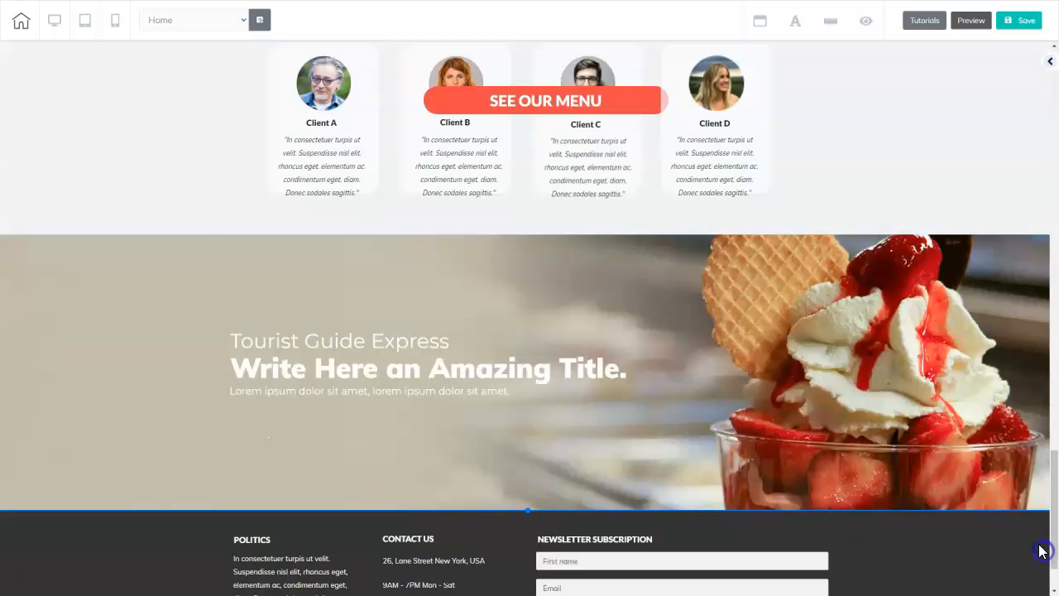
pyautogui.moveTo(627, 104); pyautogui.dragTo(496, 451)
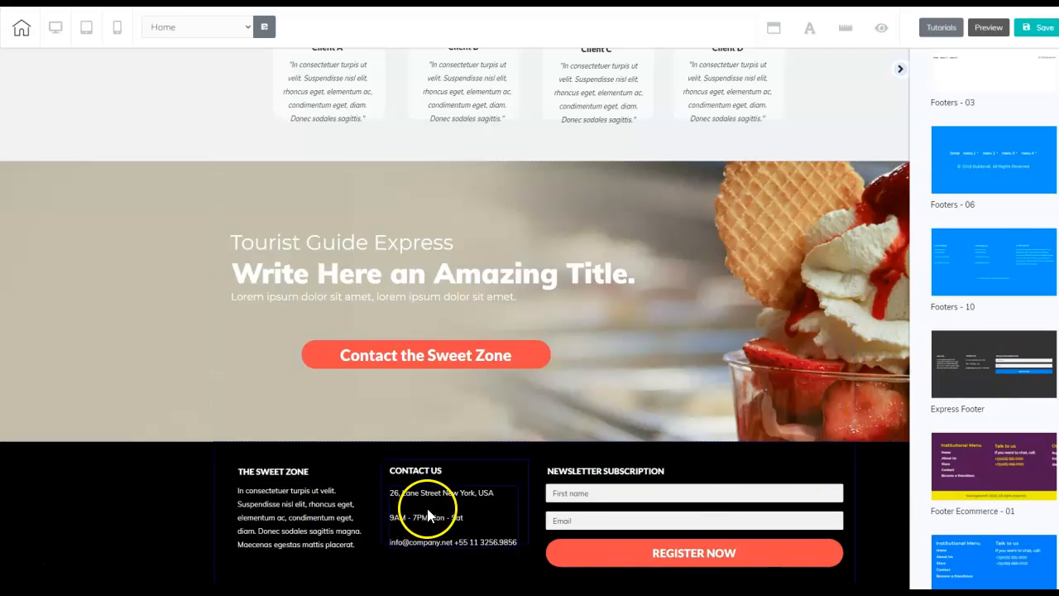
# - Examine the black footer panel's background settings and its THE SWEET ZONE and CONTACT US text blocks
pyautogui.click(117, 489)
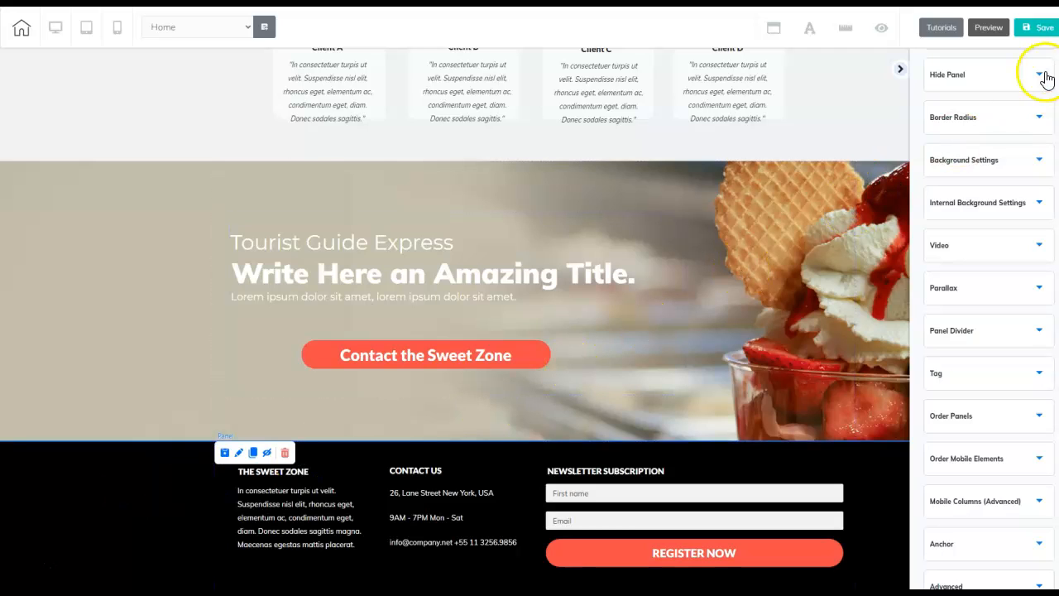
pyautogui.click(1038, 164)
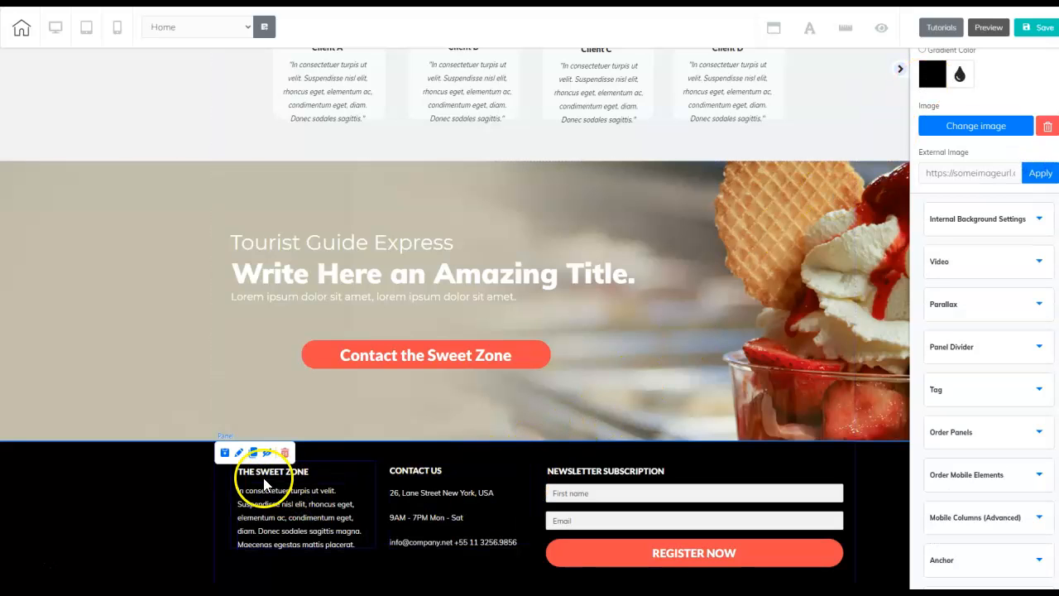
pyautogui.click(281, 515)
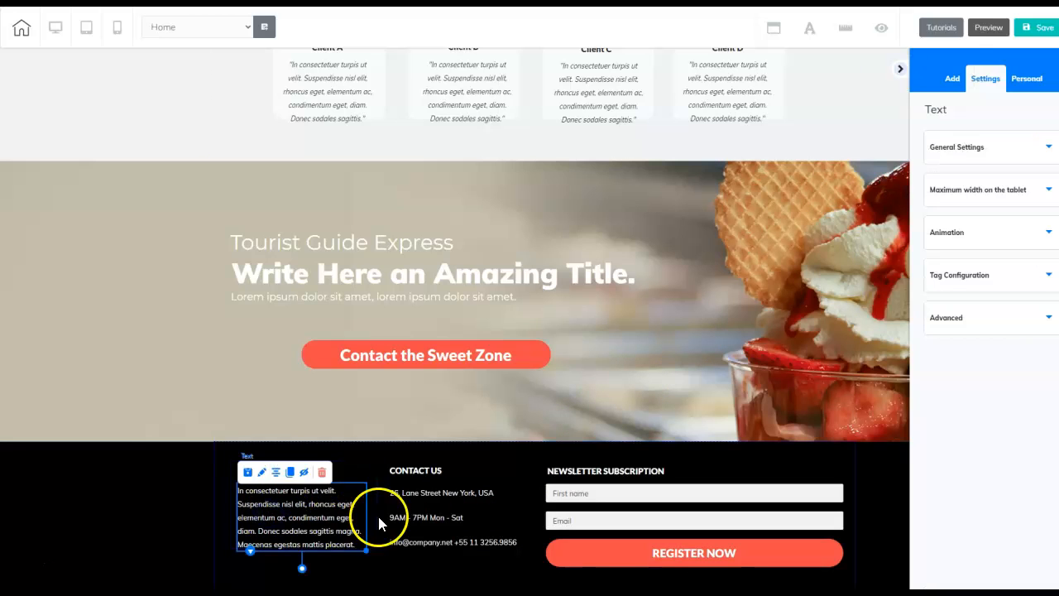
pyautogui.click(435, 516)
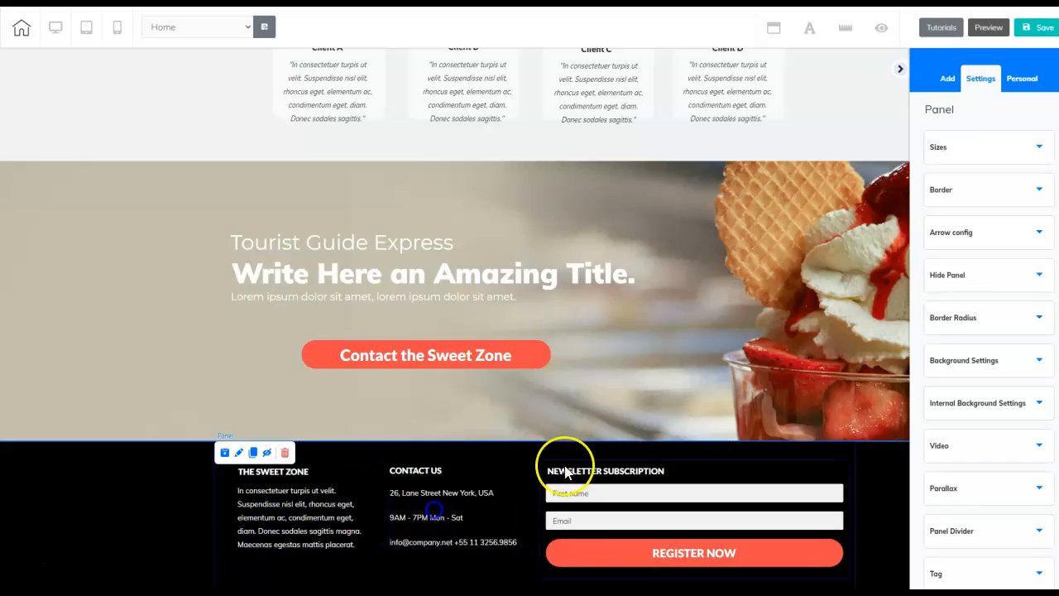
# - Examine the newsletter subscription form's general settings, background and hover colors, and round border values
pyautogui.click(654, 511)
pyautogui.click(672, 513)
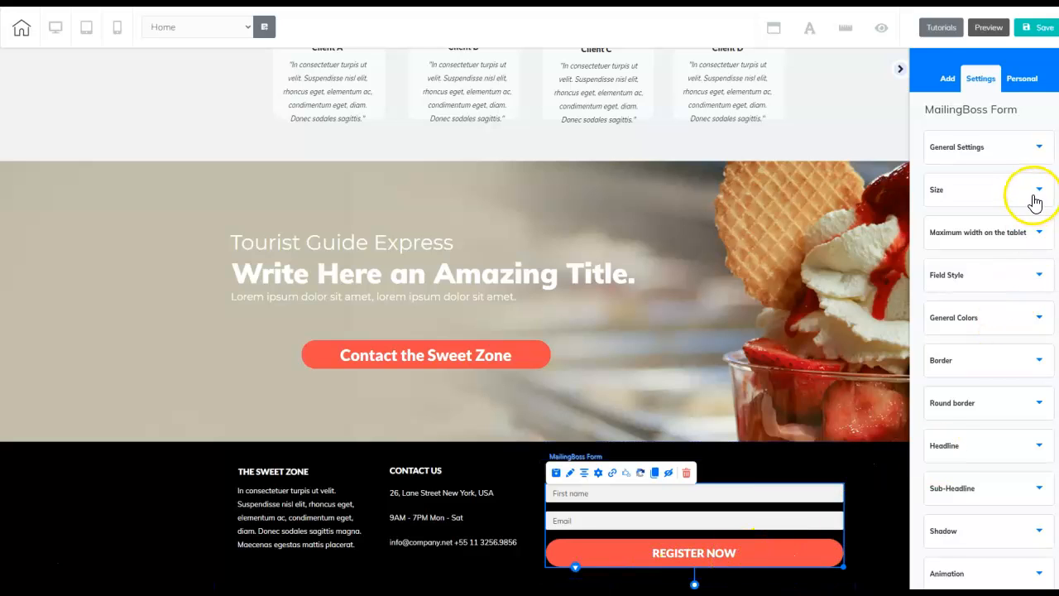
pyautogui.click(1040, 149)
pyautogui.click(1039, 148)
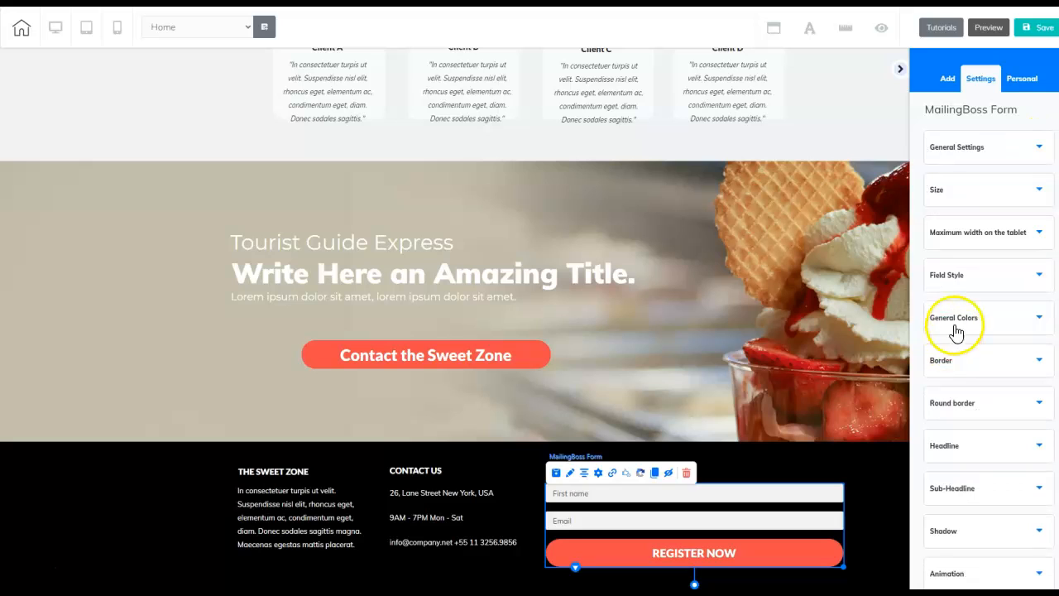
pyautogui.click(1041, 320)
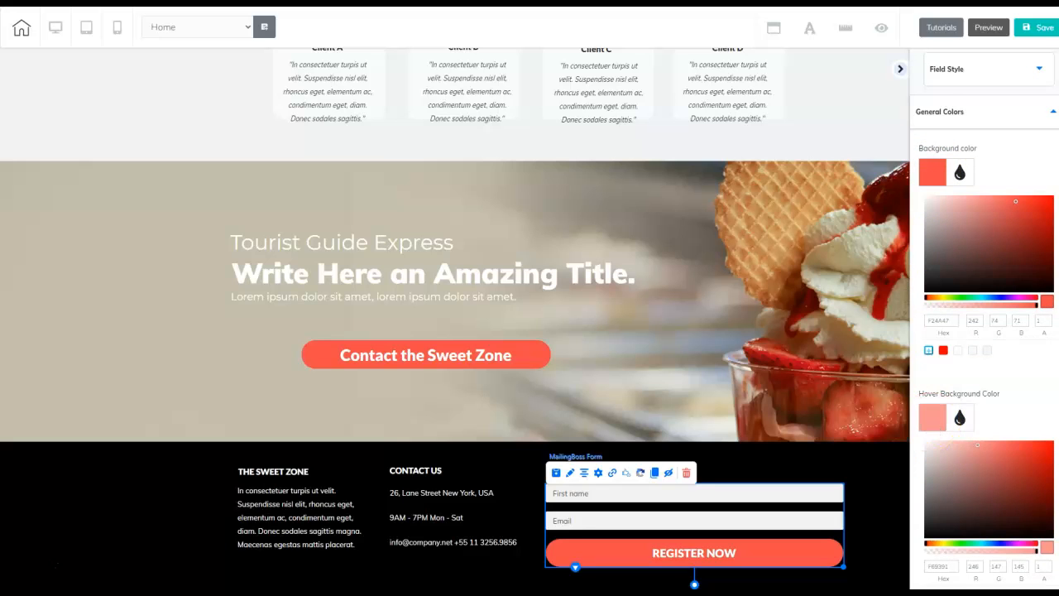
pyautogui.scroll(-6, 986, 348)
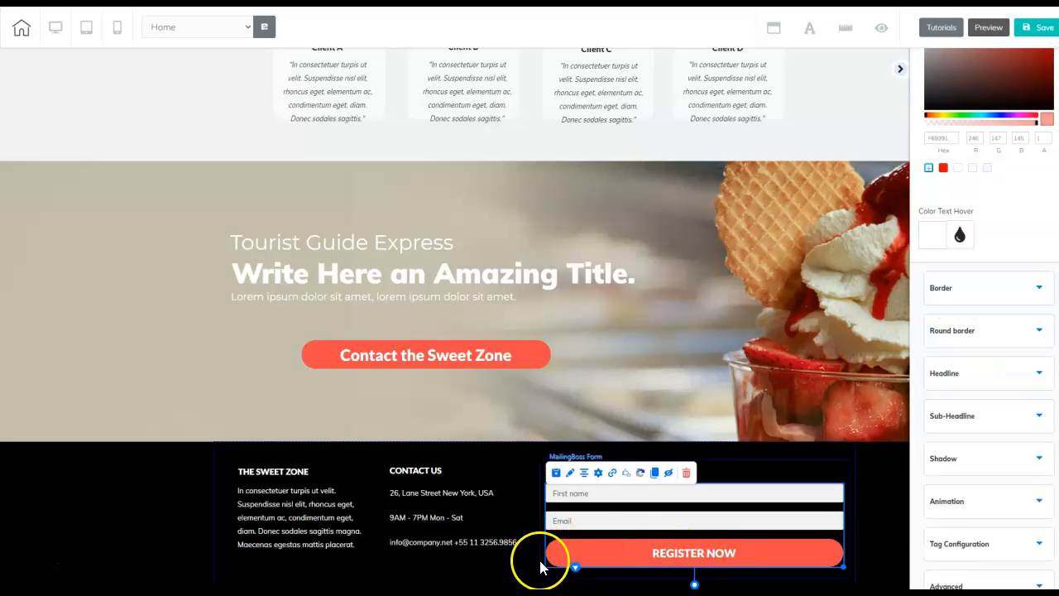
pyautogui.click(1041, 331)
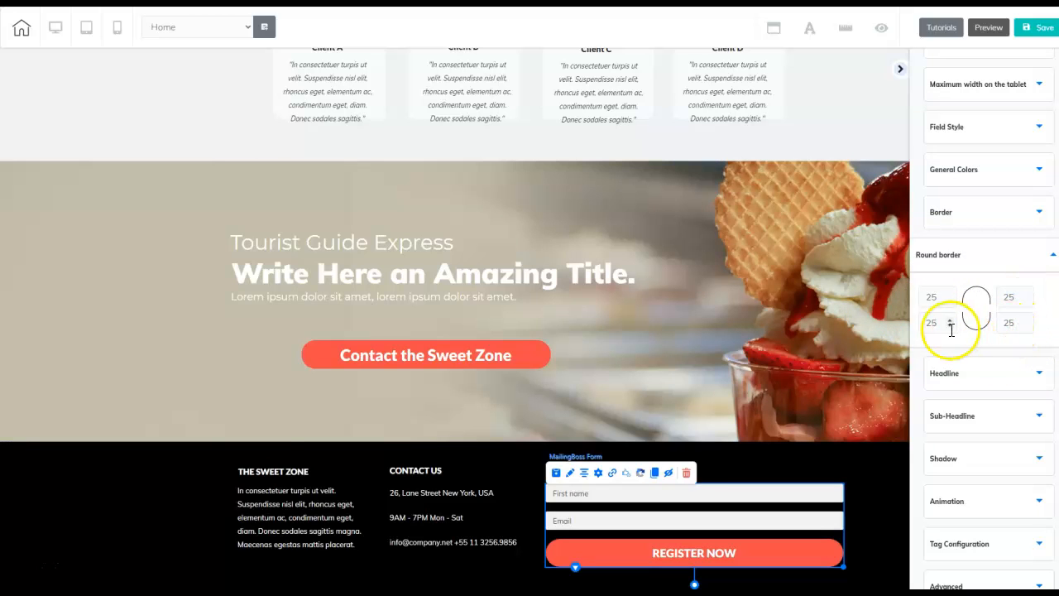
pyautogui.click(883, 493)
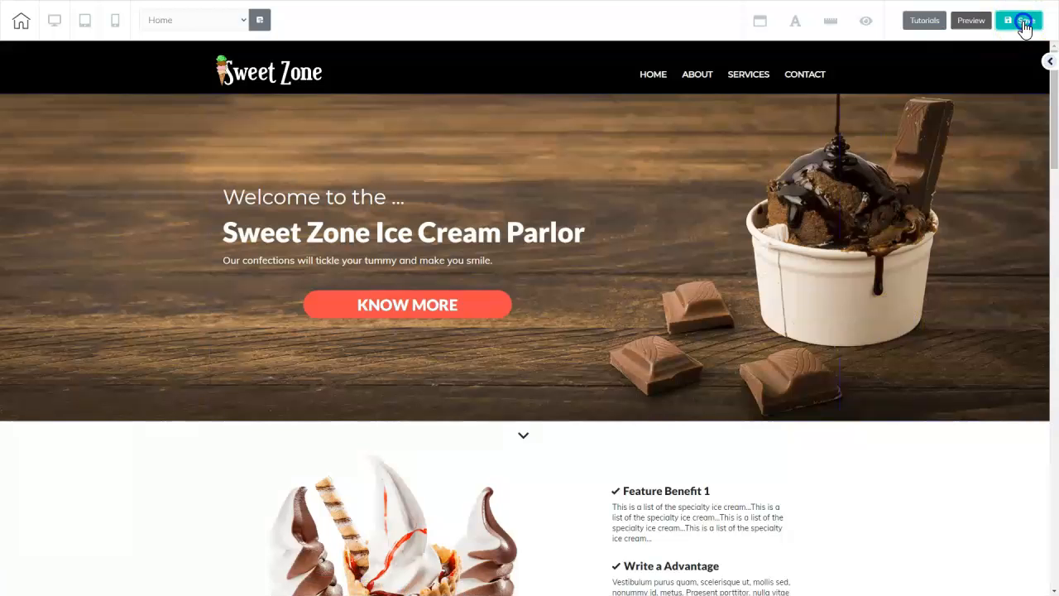
# - Save and publish the home page and open the published website
pyautogui.click(1023, 20)
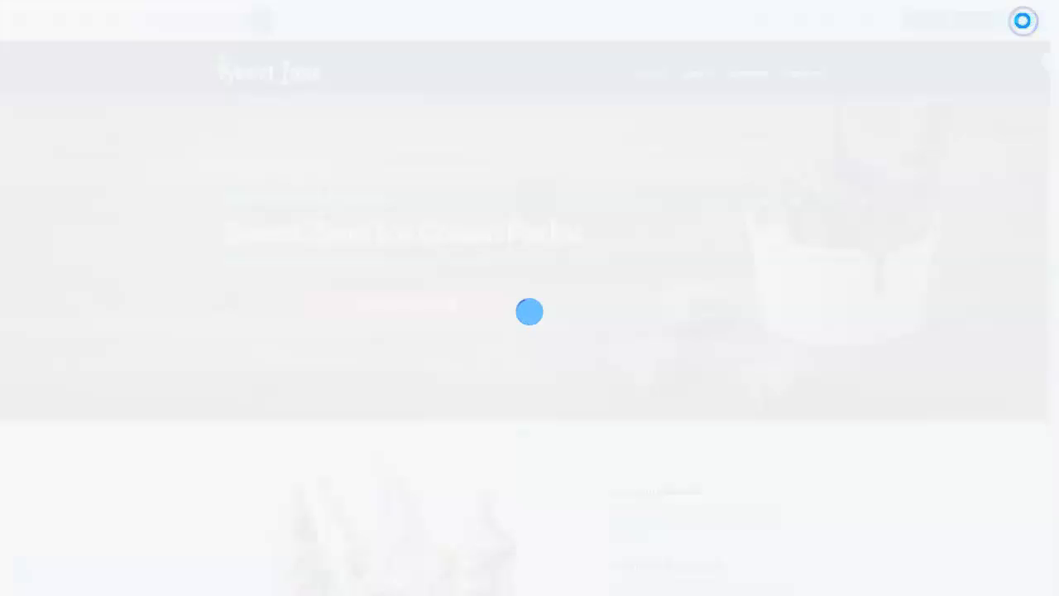
pyautogui.click(613, 346)
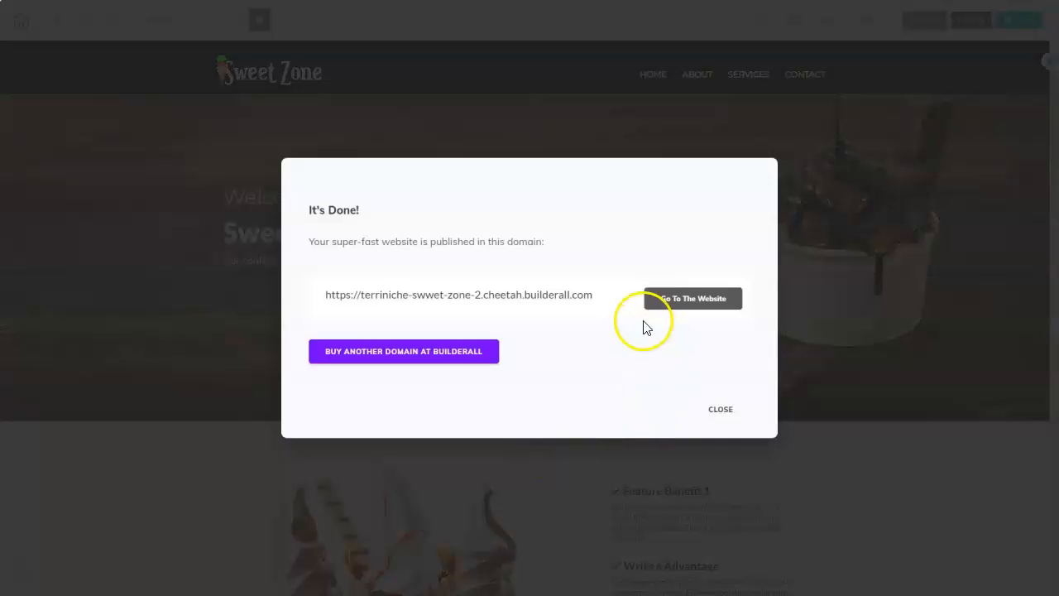
pyautogui.click(713, 301)
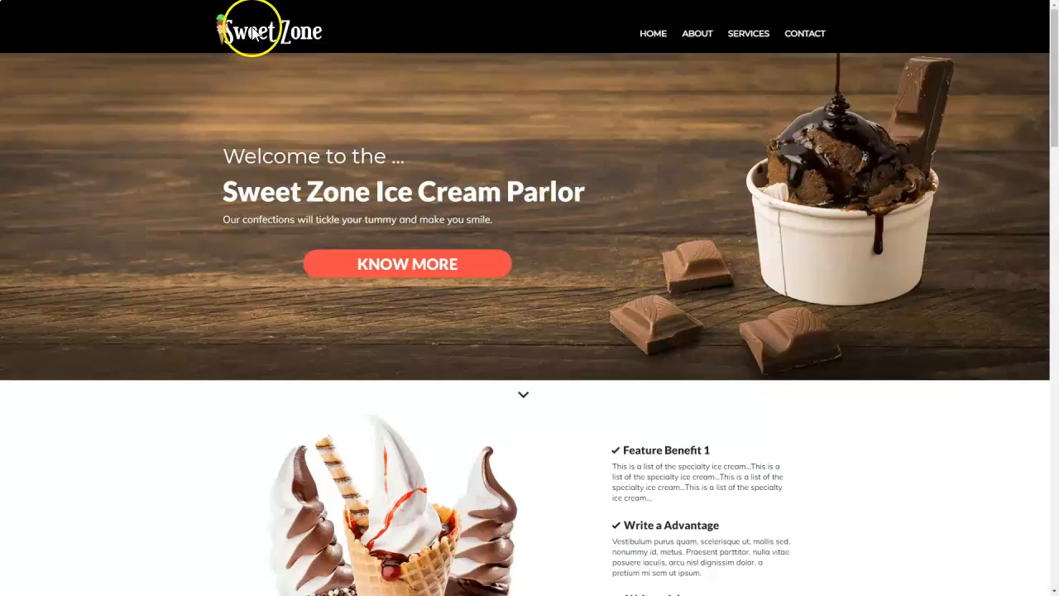
# - Review the published Sweet Zone page from the header through the services, statistics and testimonials to the sundae banner and footer
pyautogui.scroll(-10, 922, 218)
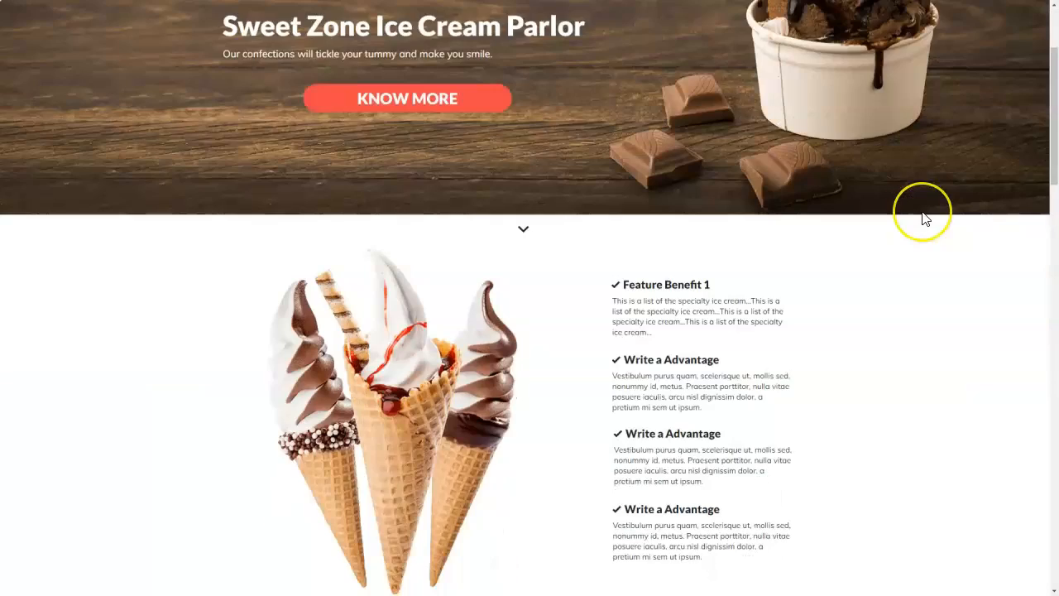
pyautogui.scroll(-10, 924, 218)
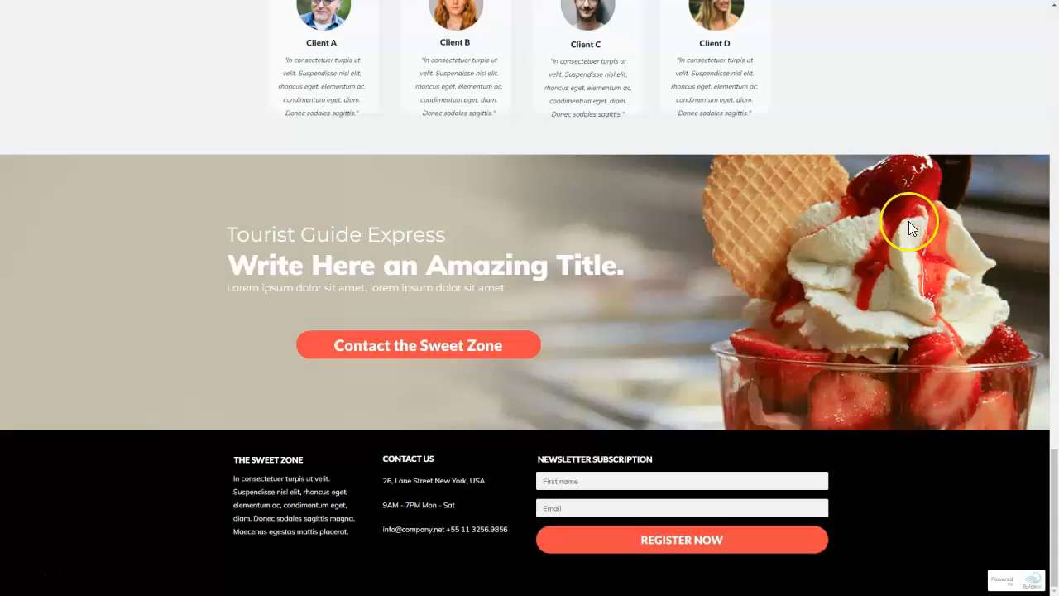
pyautogui.scroll(3, 904, 235)
pyautogui.scroll(6, 902, 240)
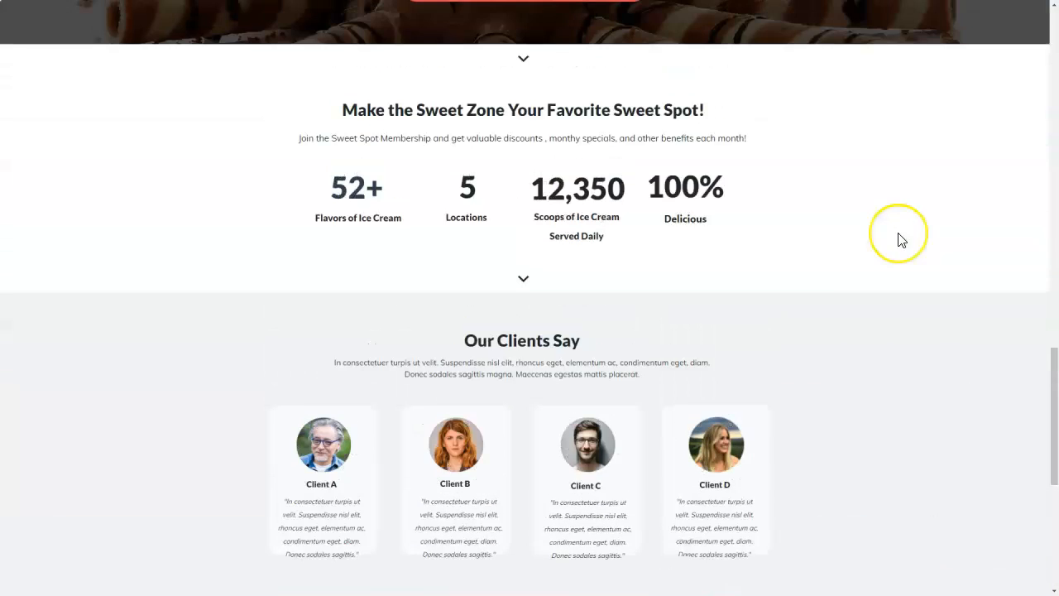
pyautogui.scroll(5, 902, 240)
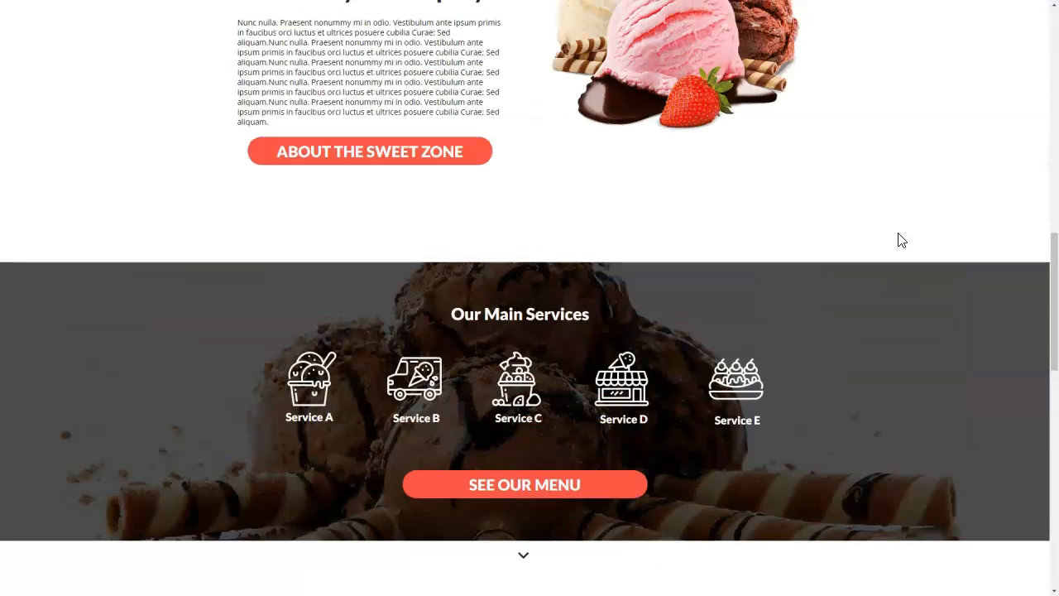
pyautogui.scroll(5, 901, 240)
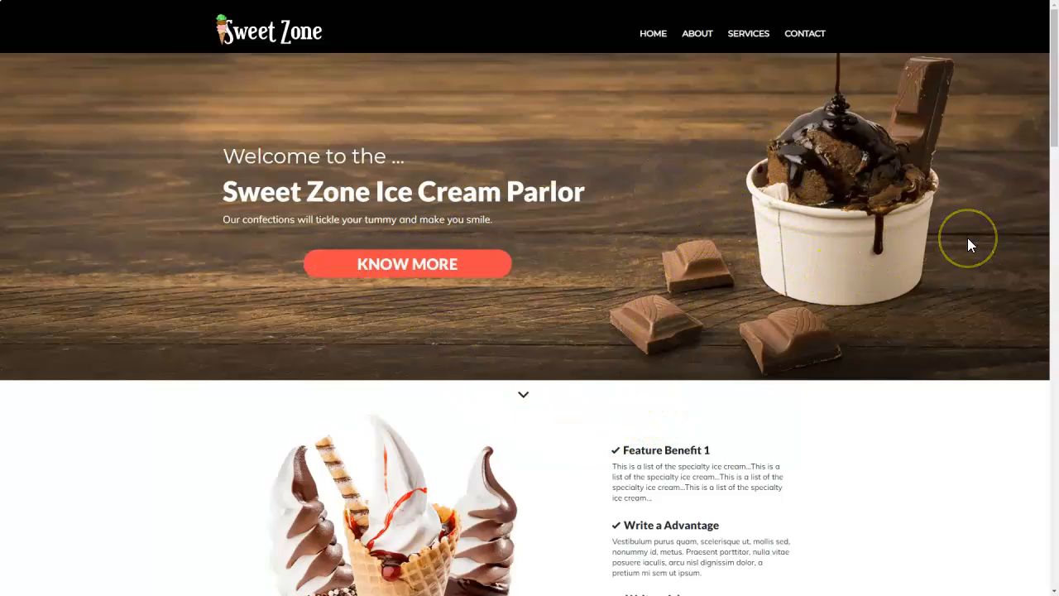
pyautogui.scroll(-2, 970, 245)
pyautogui.scroll(-5, 970, 245)
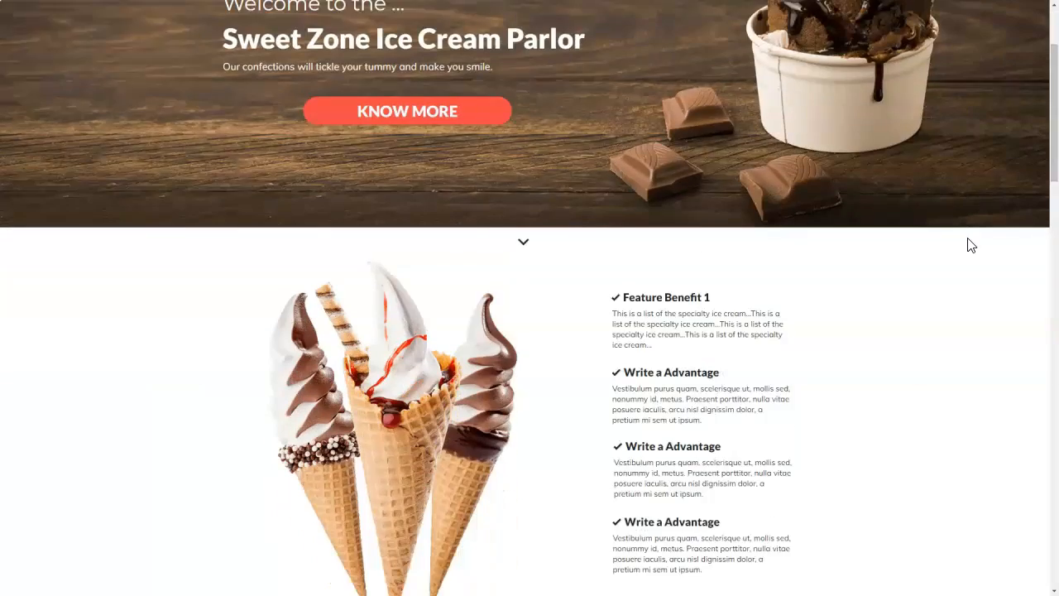
pyautogui.scroll(-6, 970, 245)
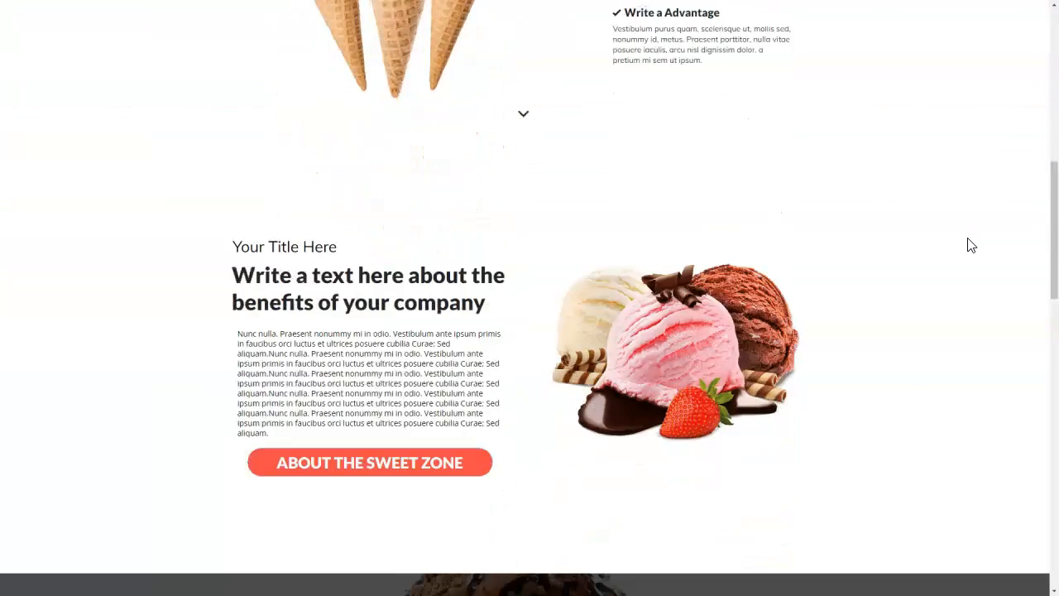
pyautogui.scroll(-7, 970, 245)
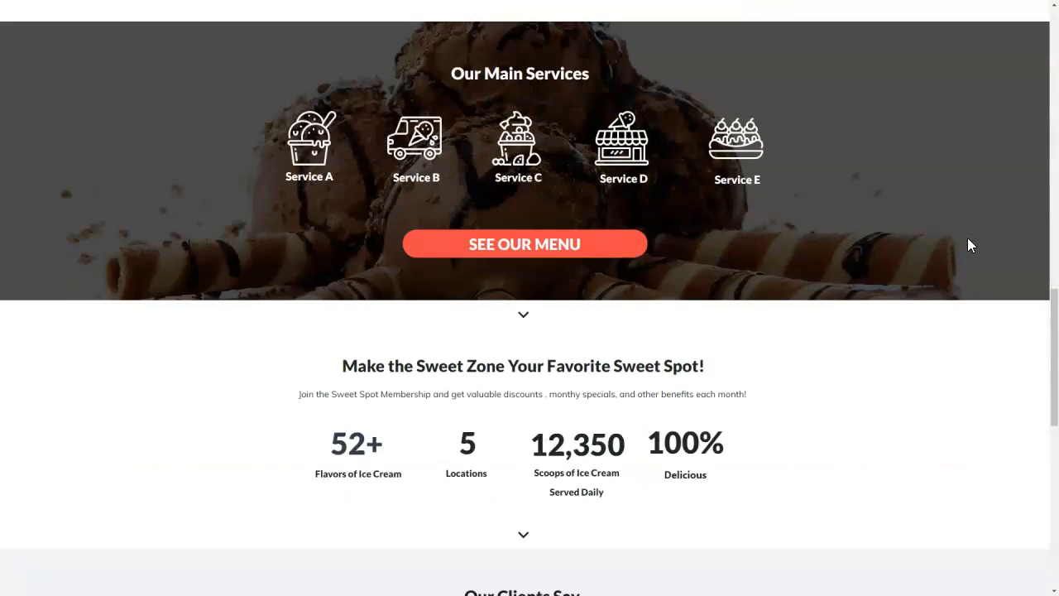
pyautogui.scroll(-4, 970, 245)
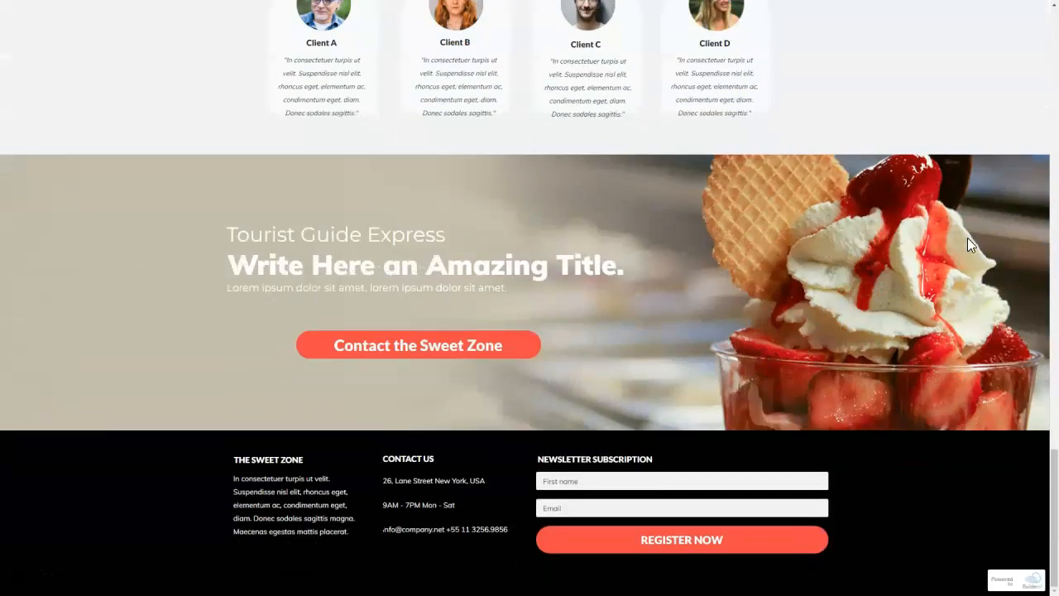
pyautogui.scroll(6, 1032, 352)
pyautogui.moveTo(1032, 351); pyautogui.dragTo(966, 5)
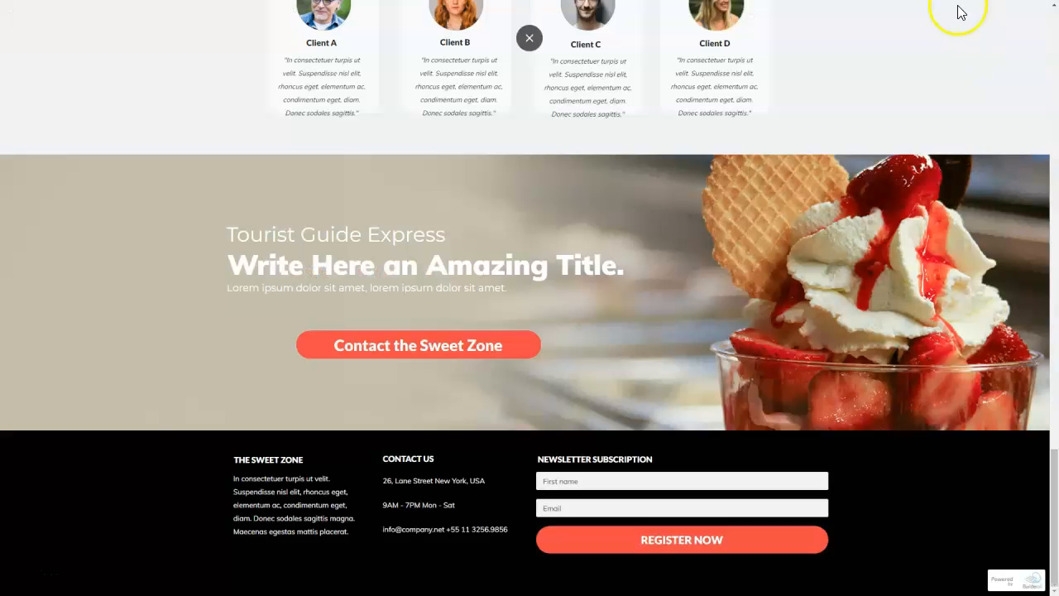